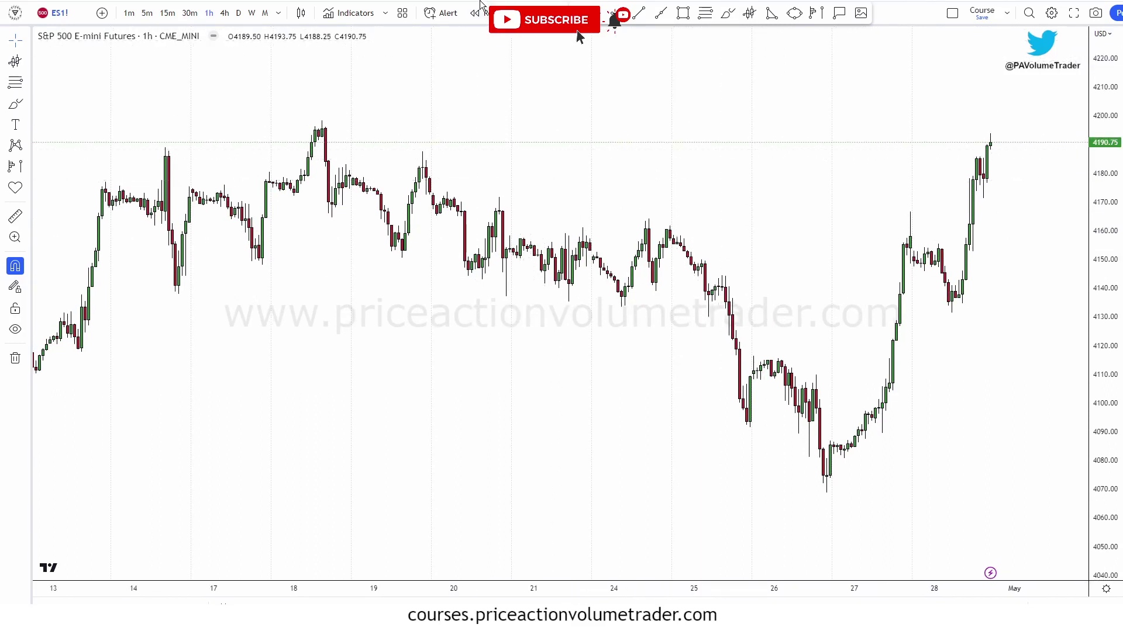
Add a TradingView Anchored VWAP anchored at the 18 Apr 08:00 swing-high candle
{"action": "left_click", "coordinate": [21, 66]}
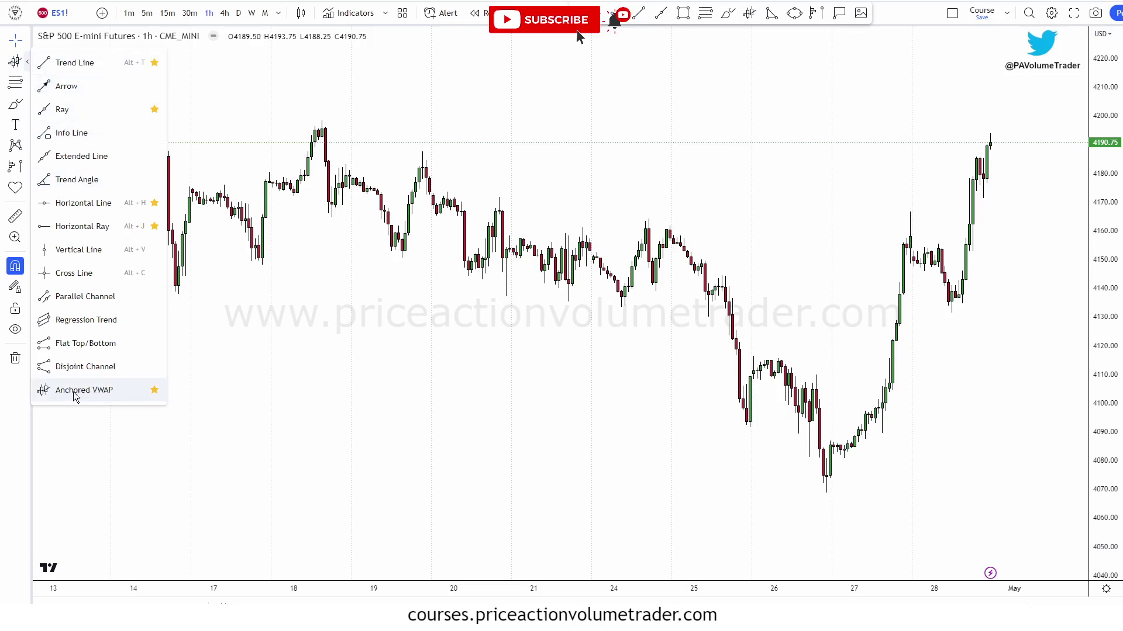
{"action": "left_click", "coordinate": [108, 393]}
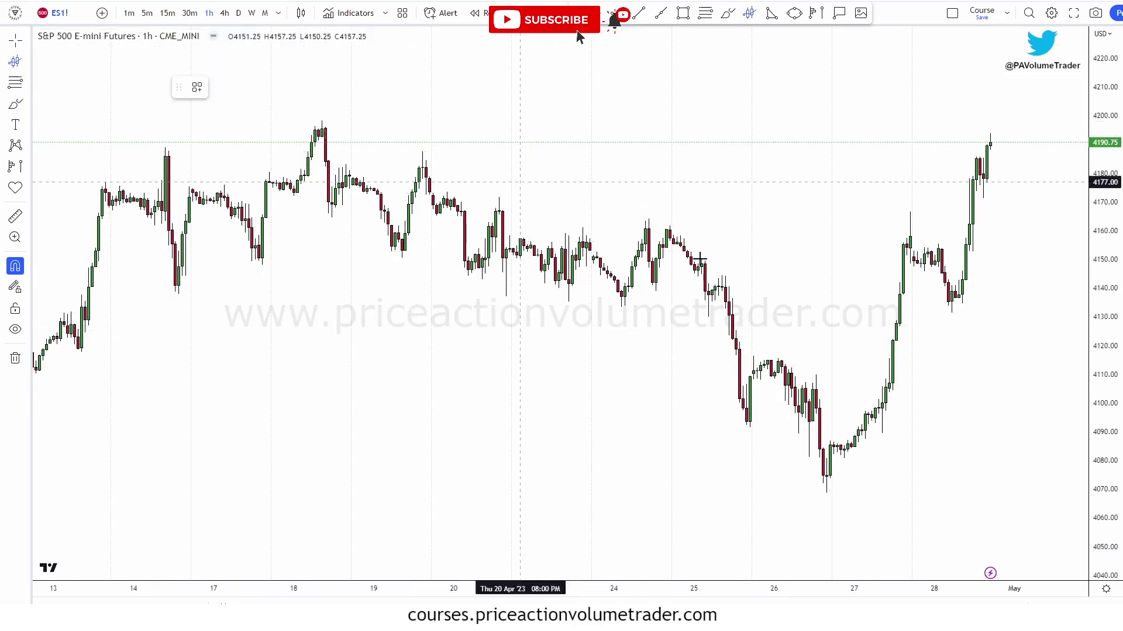
{"action": "left_click", "coordinate": [321, 106]}
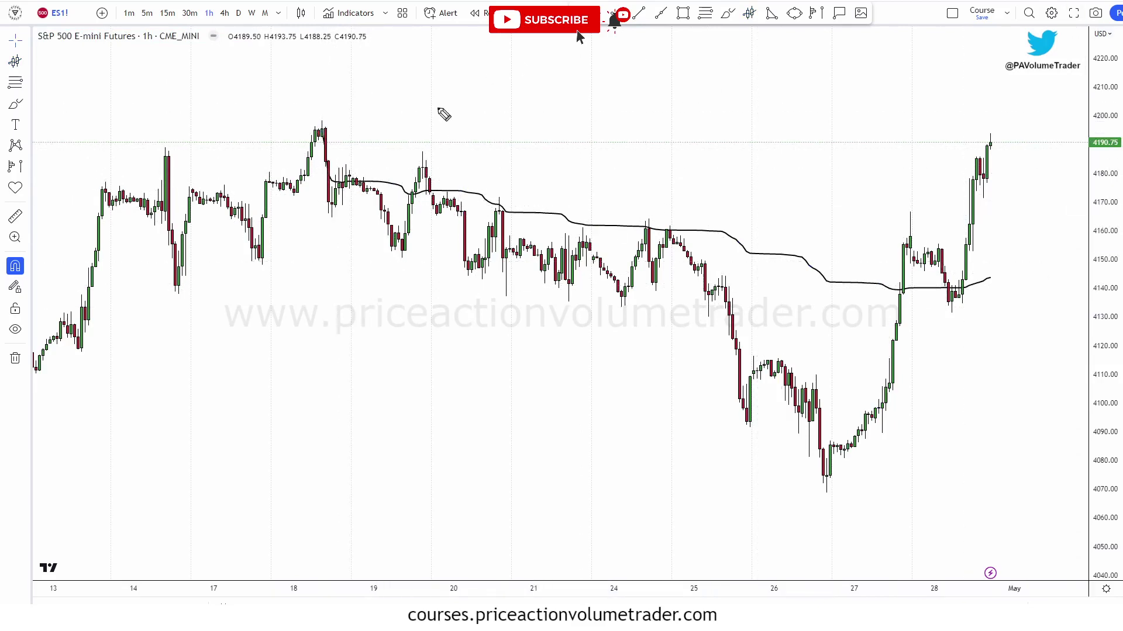
Mark the 18 Apr swing high and the VWAP's rightward path with annotations, then clear them
{"action": "left_click_drag", "start_coordinate": [306, 121], "coordinate": [338, 119]}
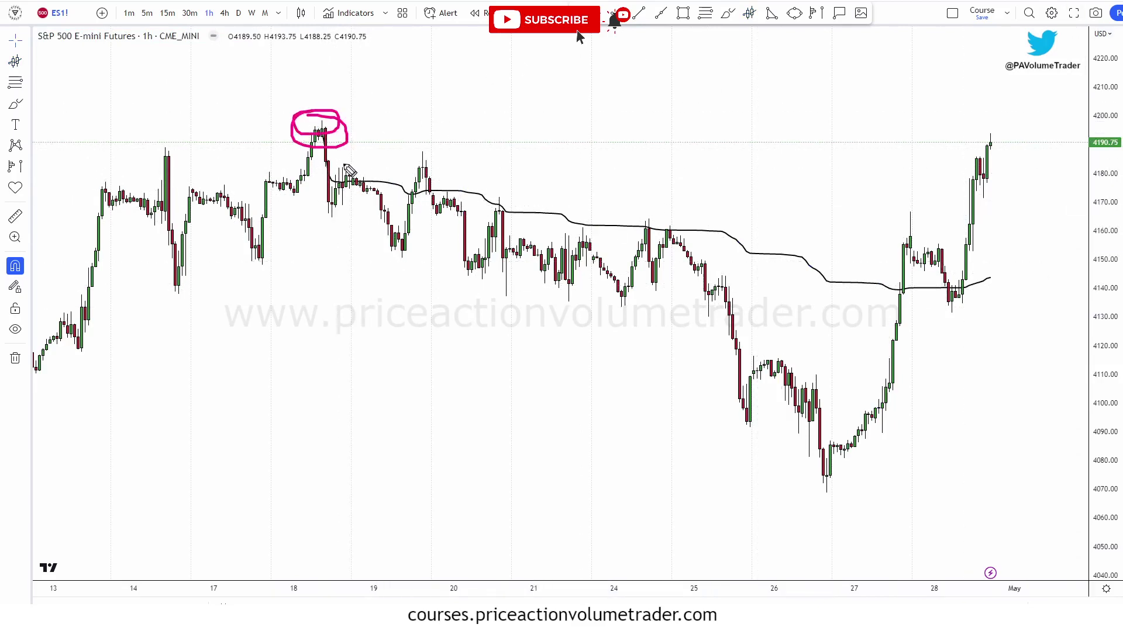
{"action": "mouse_move", "coordinate": [343, 163]}
{"action": "left_mouse_down"}
{"action": "mouse_move", "coordinate": [1010, 268]}
{"action": "mouse_move", "coordinate": [1067, 266]}
{"action": "mouse_move", "coordinate": [1038, 285]}
{"action": "left_mouse_up"}
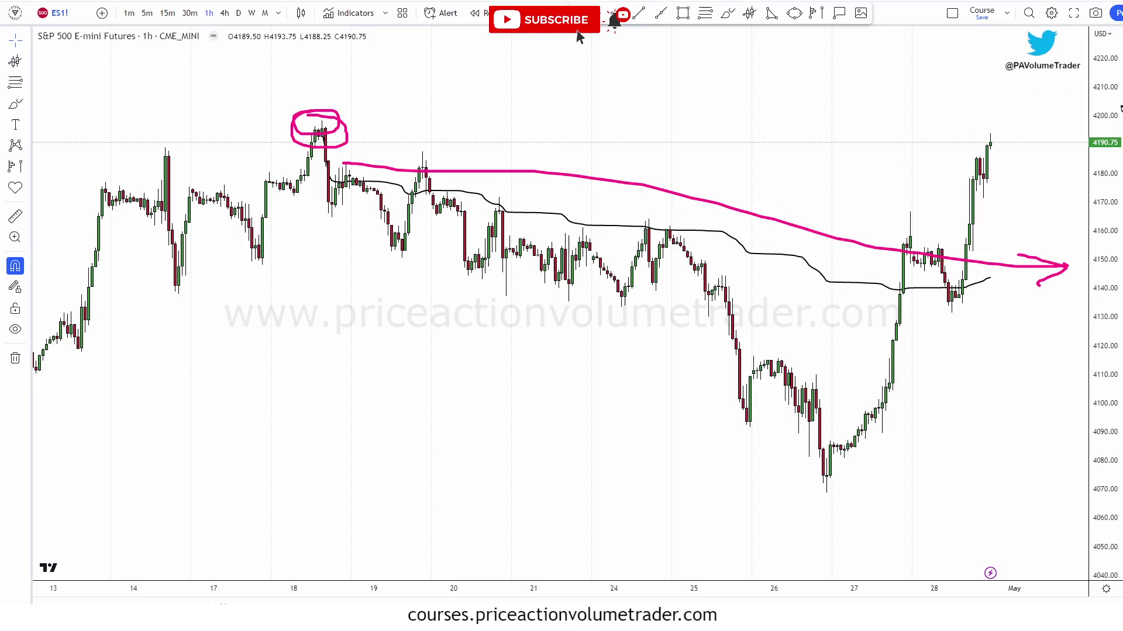
{"action": "key", "text": "e"}
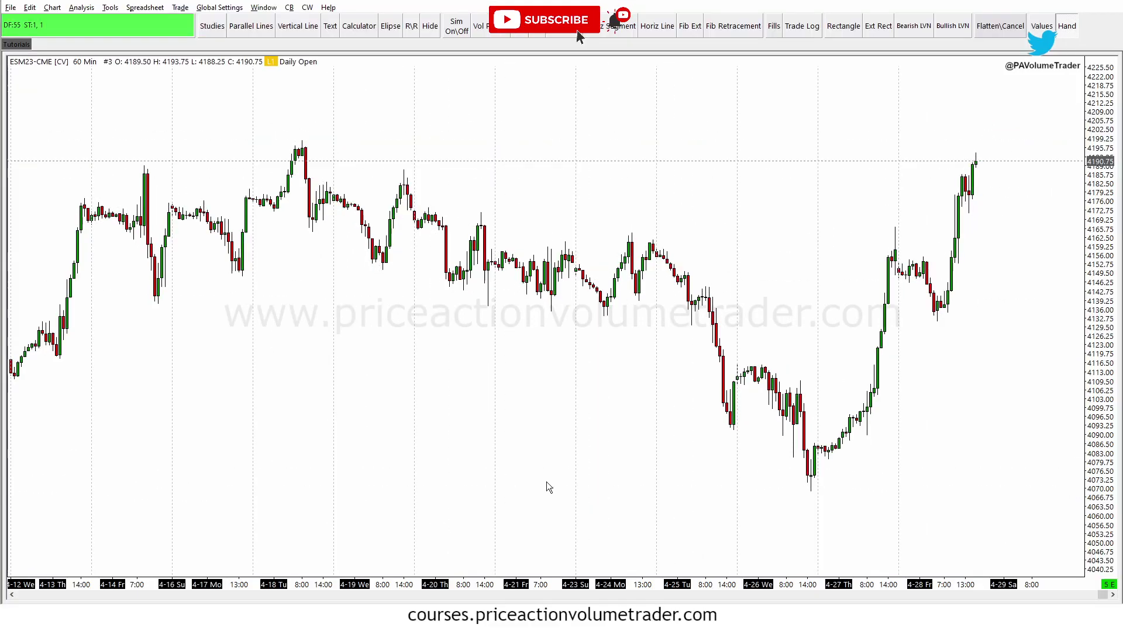
{"action": "scroll", "coordinate": [643, 131], "scroll_direction": "left", "scroll_amount": 3}
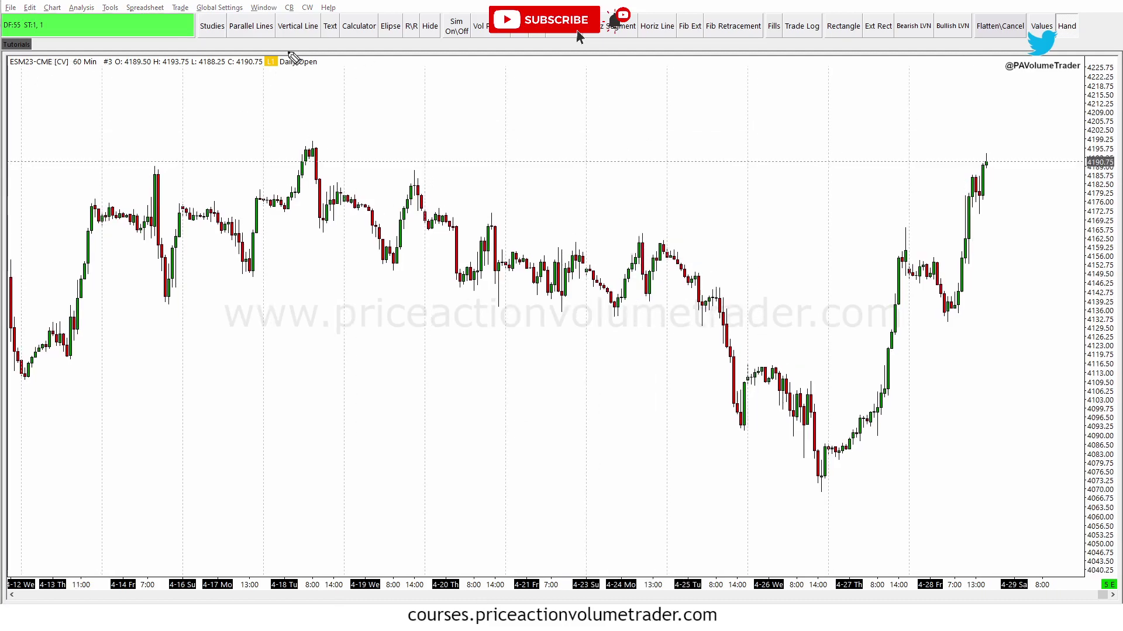
{"action": "mouse_move", "coordinate": [35, 57]}
{"action": "left_mouse_down"}
{"action": "mouse_move", "coordinate": [27, 41]}
{"action": "mouse_move", "coordinate": [61, 43]}
{"action": "left_mouse_up"}
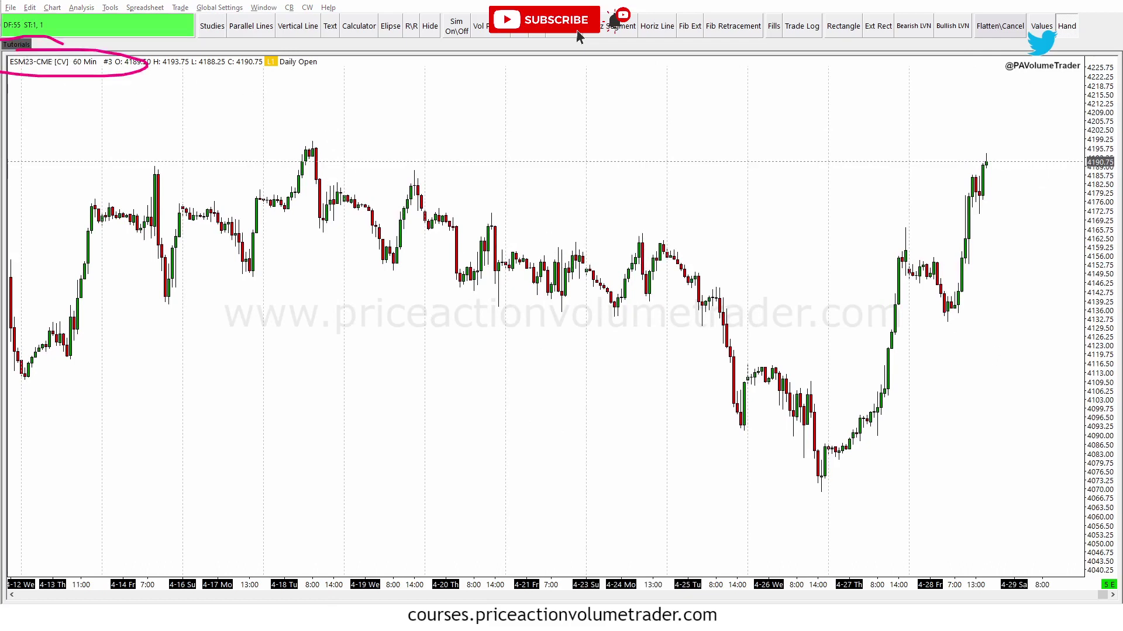
{"action": "key", "text": "Escape"}
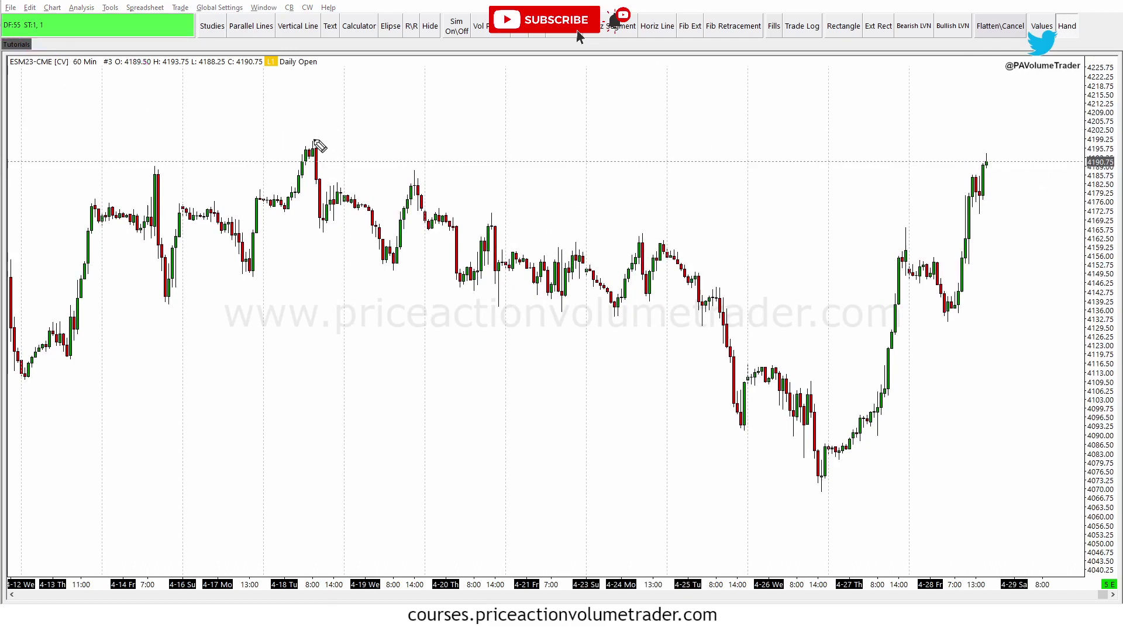
{"action": "mouse_move", "coordinate": [304, 140]}
{"action": "left_mouse_down"}
{"action": "mouse_move", "coordinate": [332, 141]}
{"action": "mouse_move", "coordinate": [313, 173]}
{"action": "mouse_move", "coordinate": [300, 124]}
{"action": "left_mouse_up"}
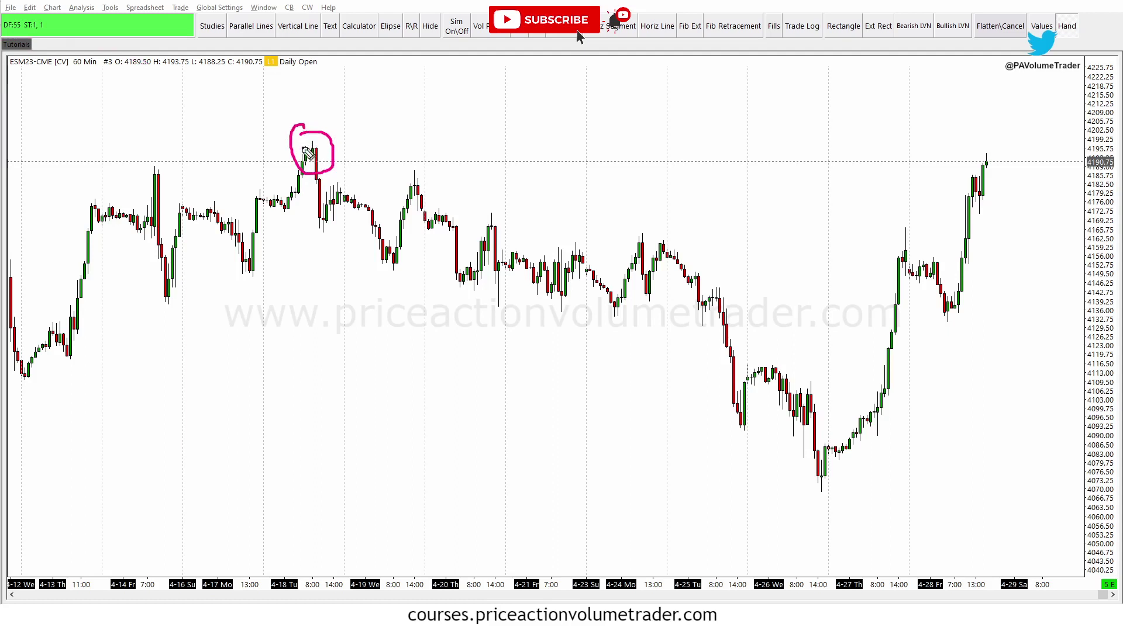
{"action": "mouse_move", "coordinate": [316, 153]}
{"action": "left_mouse_down"}
{"action": "mouse_move", "coordinate": [818, 210]}
{"action": "mouse_move", "coordinate": [994, 217]}
{"action": "mouse_move", "coordinate": [984, 225]}
{"action": "left_mouse_up"}
{"action": "key", "text": "Escape"}
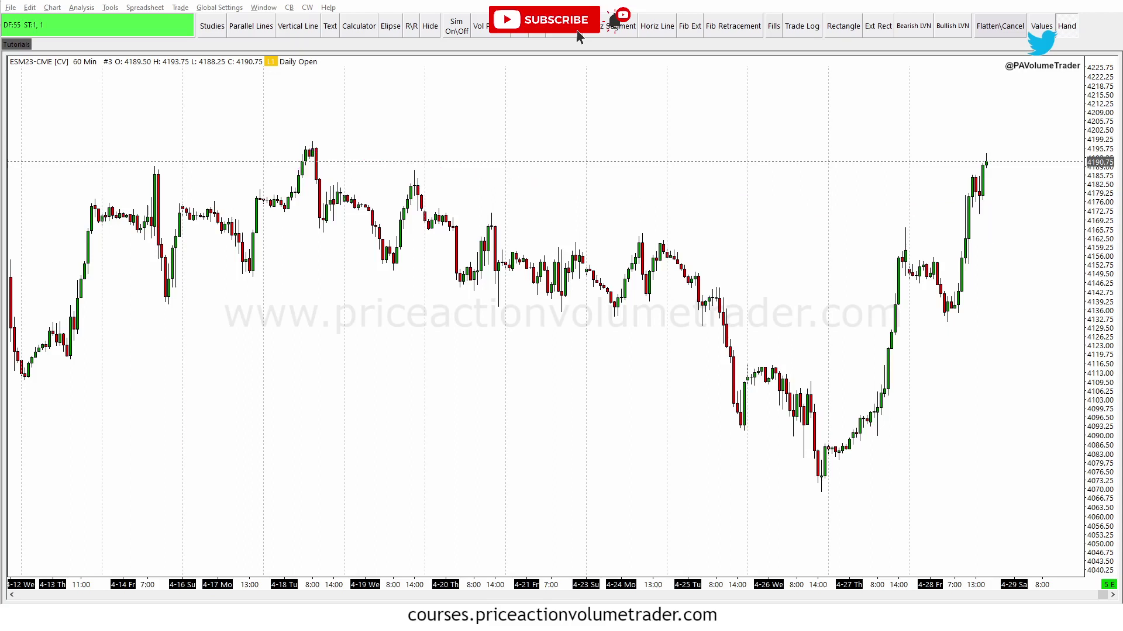
{"action": "mouse_move", "coordinate": [292, 134]}
{"action": "left_mouse_down"}
{"action": "mouse_move", "coordinate": [333, 145]}
{"action": "mouse_move", "coordinate": [322, 134]}
{"action": "left_mouse_up"}
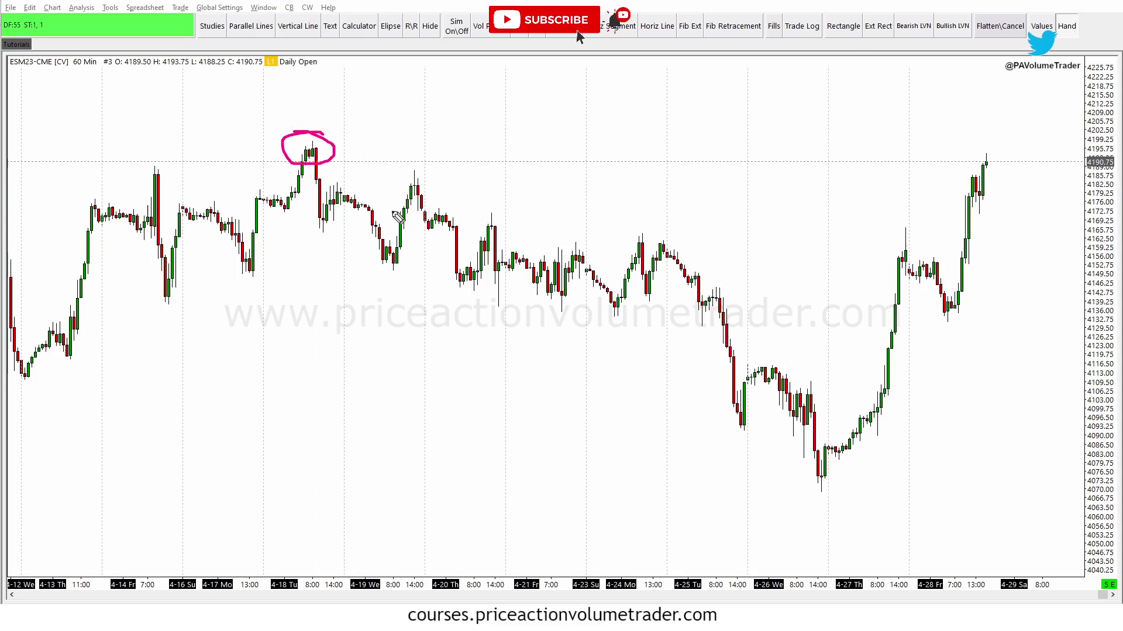
{"action": "mouse_move", "coordinate": [310, 165]}
{"action": "left_mouse_down"}
{"action": "mouse_move", "coordinate": [310, 219]}
{"action": "mouse_move", "coordinate": [330, 234]}
{"action": "mouse_move", "coordinate": [988, 267]}
{"action": "left_mouse_up"}
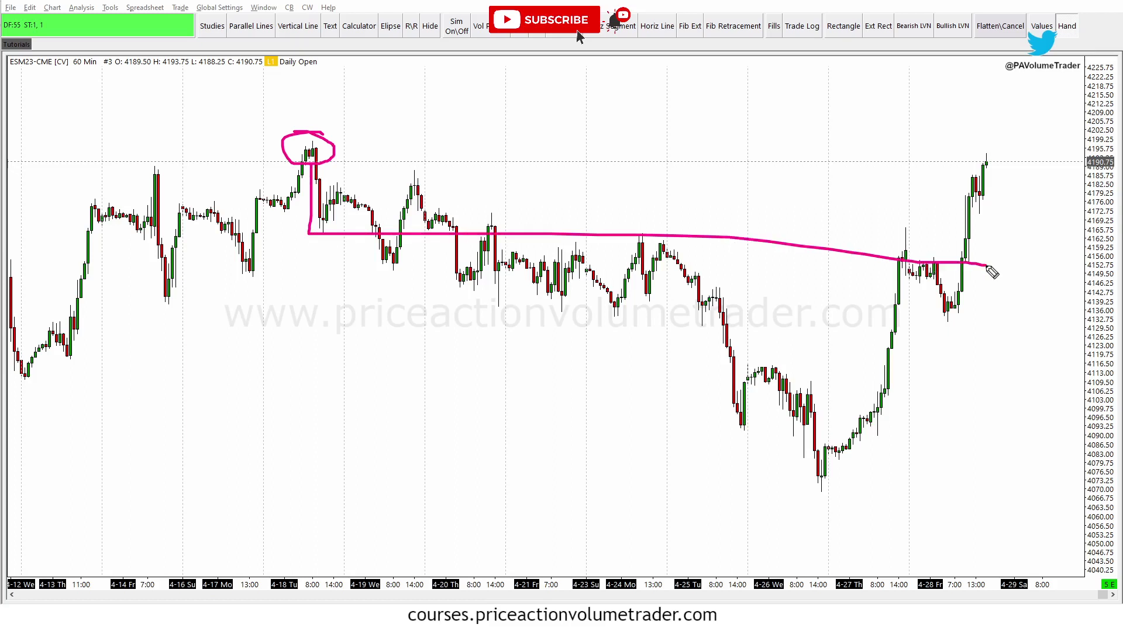
{"action": "mouse_move", "coordinate": [301, 158]}
{"action": "left_mouse_down"}
{"action": "mouse_move", "coordinate": [488, 221]}
{"action": "mouse_move", "coordinate": [292, 221]}
{"action": "mouse_move", "coordinate": [446, 271]}
{"action": "mouse_move", "coordinate": [980, 363]}
{"action": "left_mouse_up"}
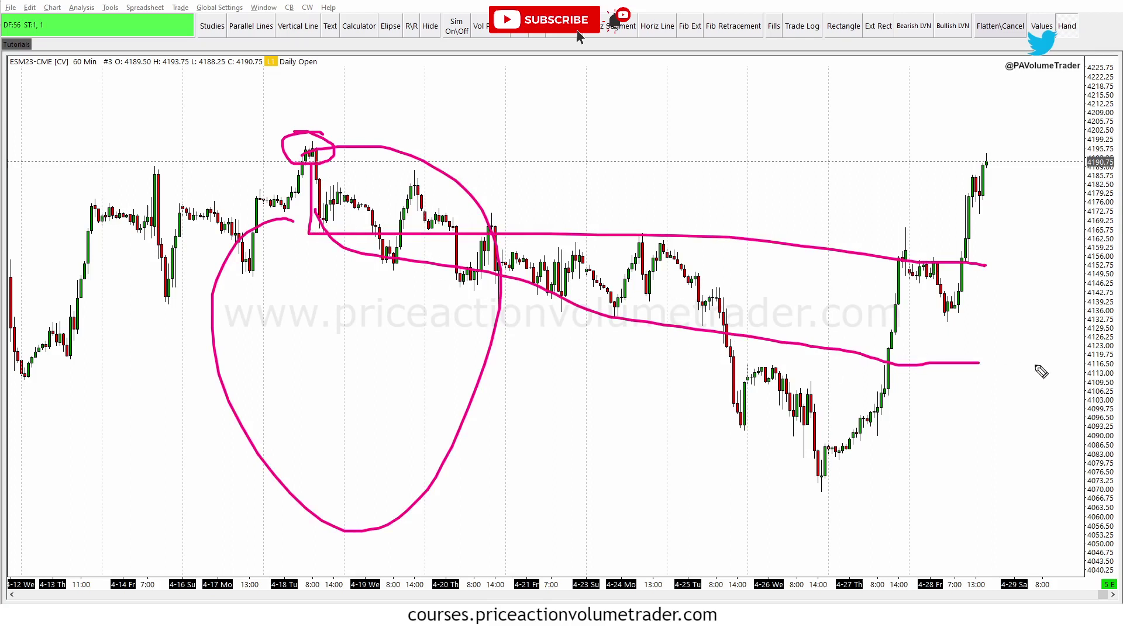
{"action": "key", "text": "Escape"}
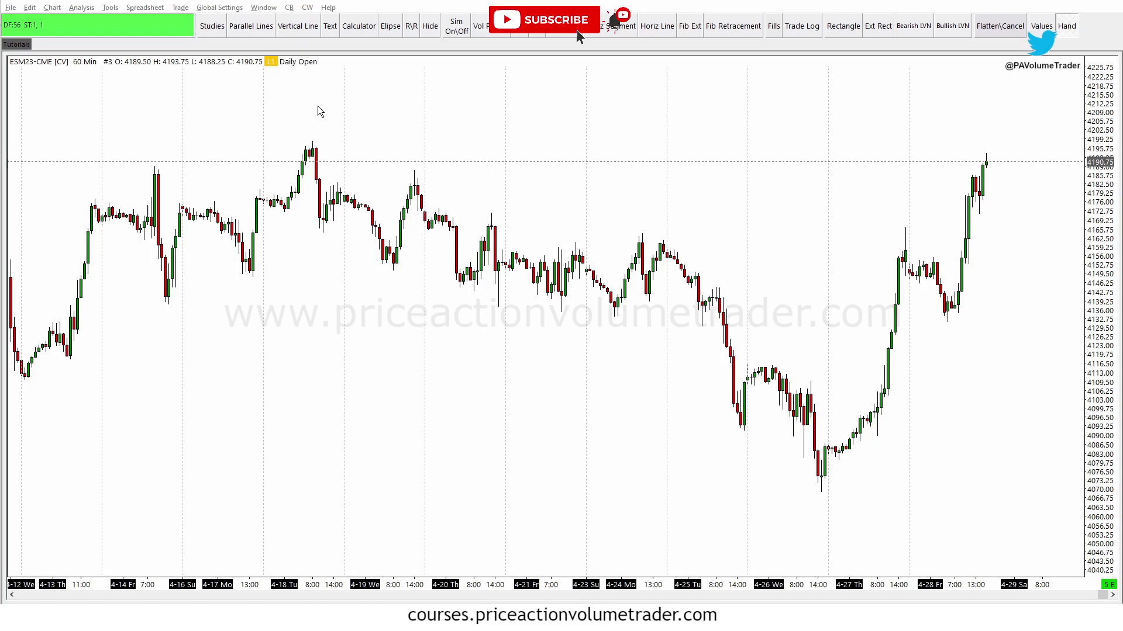
Draw a volume profile from the 4-18 8:00 high to the latest bars, then clear the emphasis marks
{"action": "left_click", "coordinate": [111, 7]}
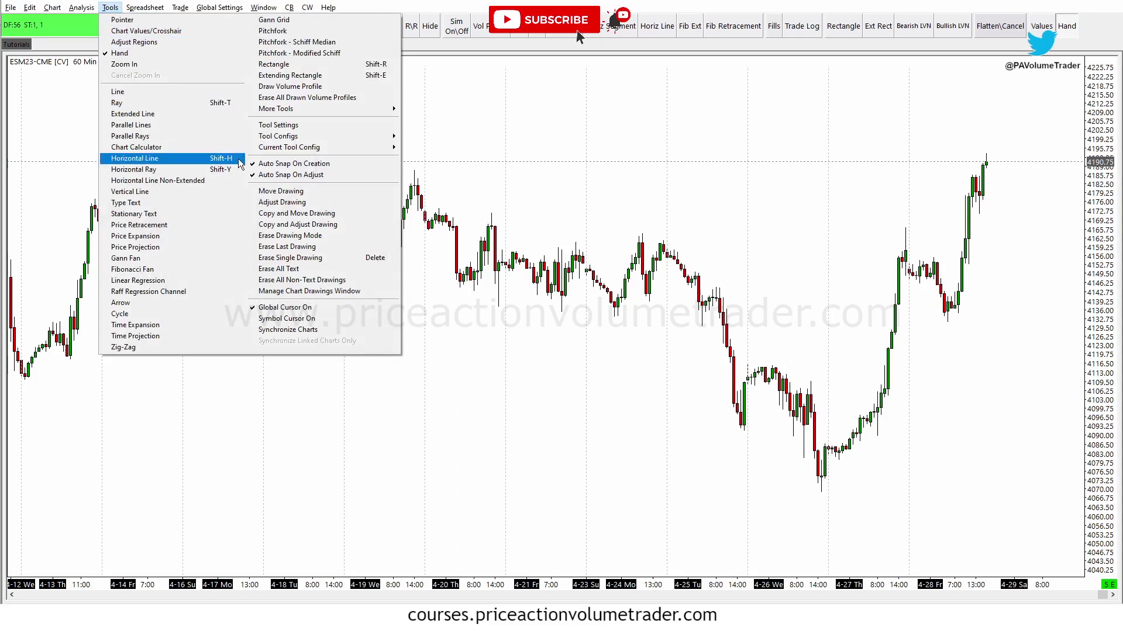
{"action": "left_click", "coordinate": [314, 90]}
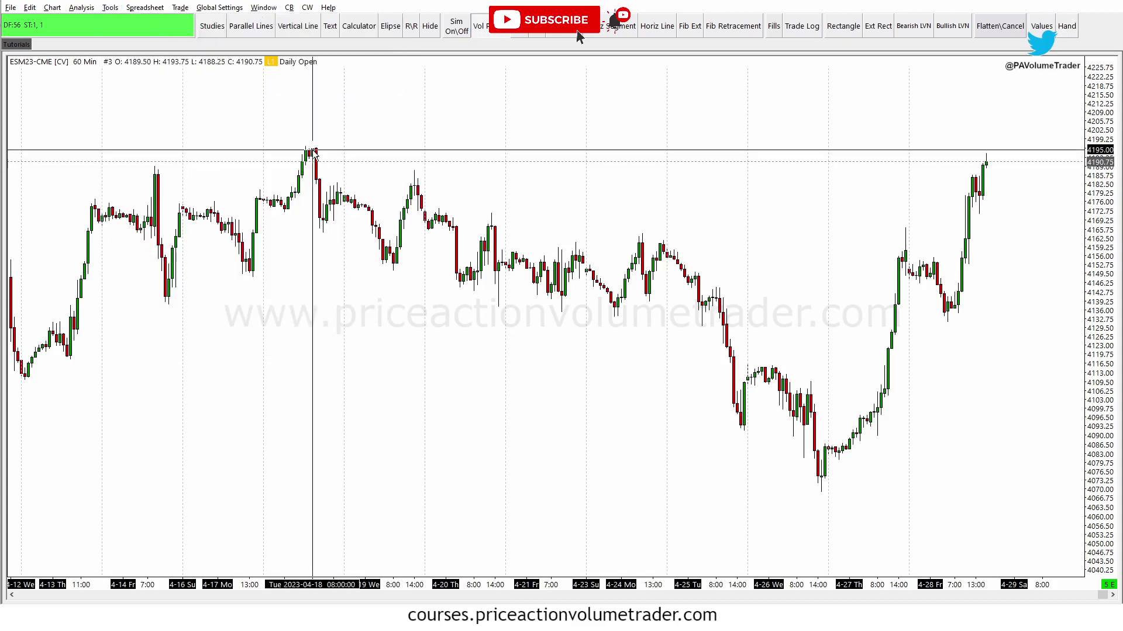
{"action": "left_click_drag", "start_coordinate": [314, 151], "coordinate": [1015, 244]}
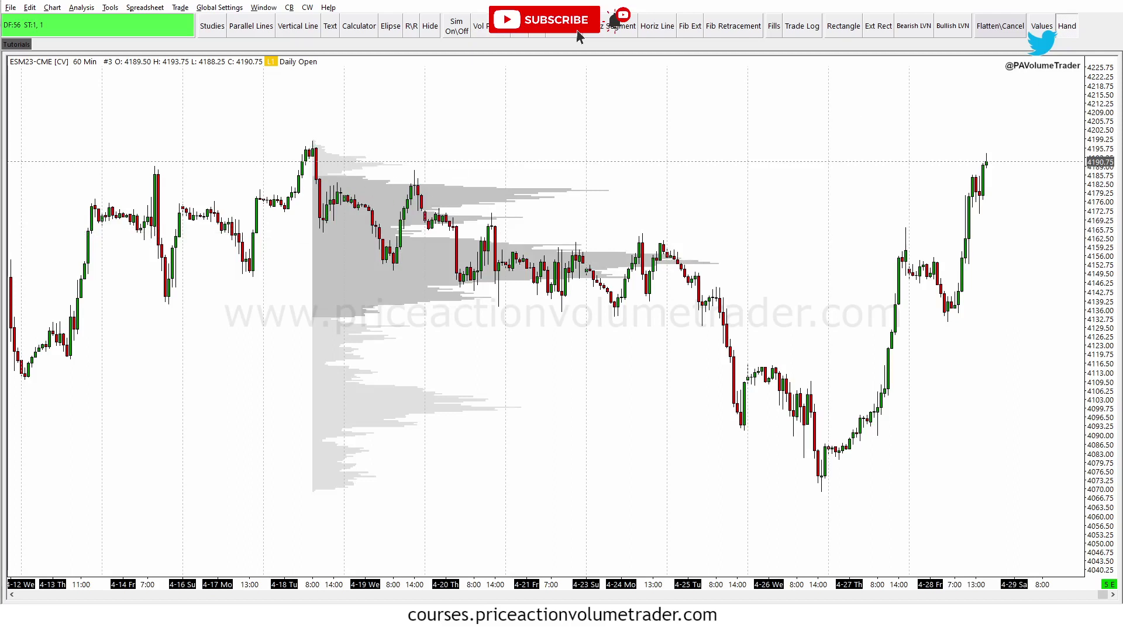
{"action": "mouse_move", "coordinate": [321, 130]}
{"action": "left_mouse_down"}
{"action": "mouse_move", "coordinate": [301, 139]}
{"action": "mouse_move", "coordinate": [656, 113]}
{"action": "mouse_move", "coordinate": [1082, 153]}
{"action": "mouse_move", "coordinate": [993, 185]}
{"action": "left_mouse_up"}
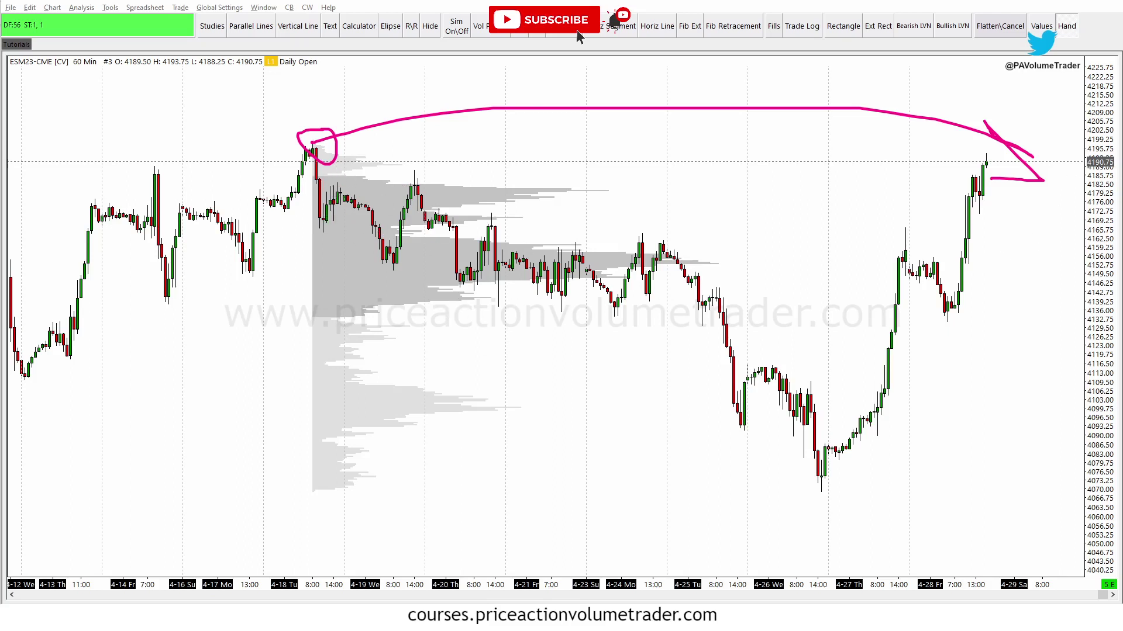
{"action": "key", "text": "Escape"}
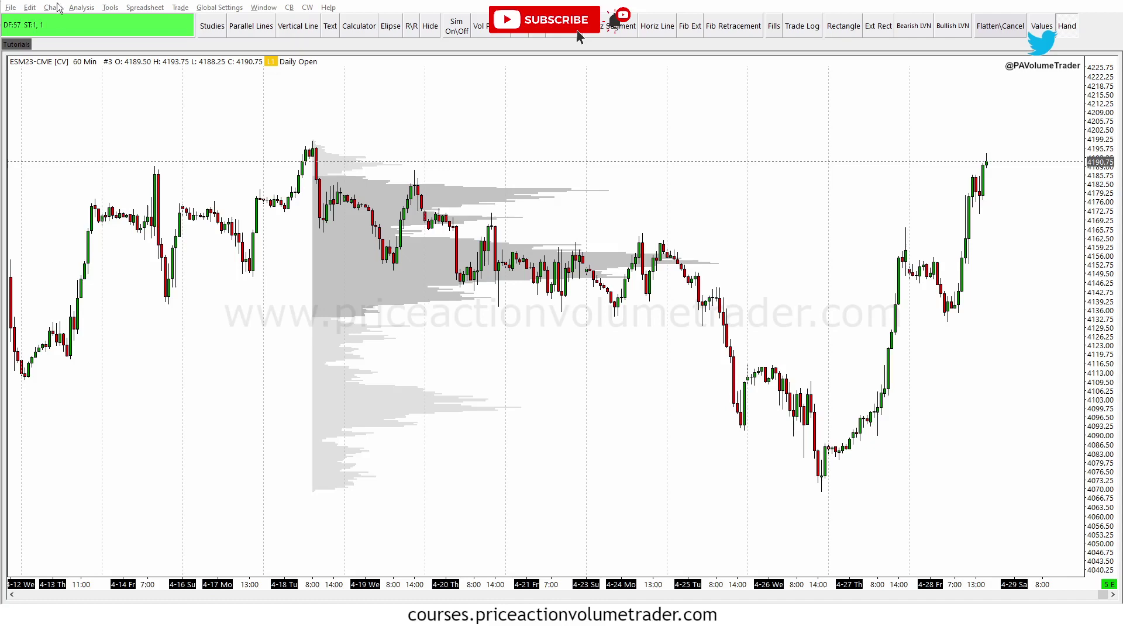
{"action": "left_click", "coordinate": [314, 145]}
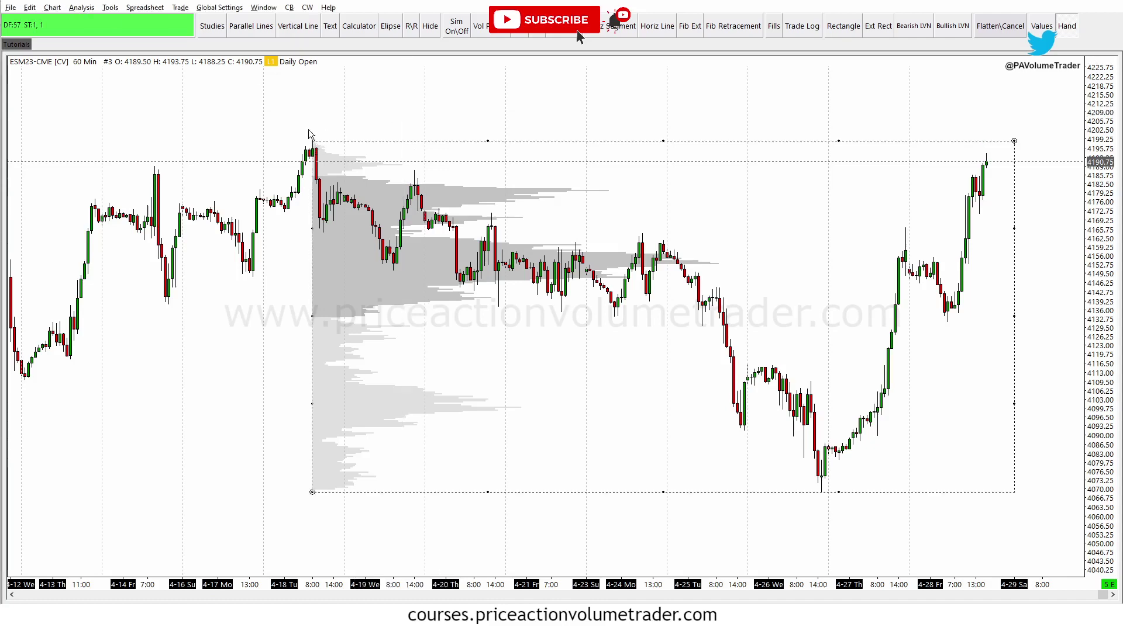
{"action": "left_click", "coordinate": [334, 126]}
{"action": "left_click", "coordinate": [81, 7]}
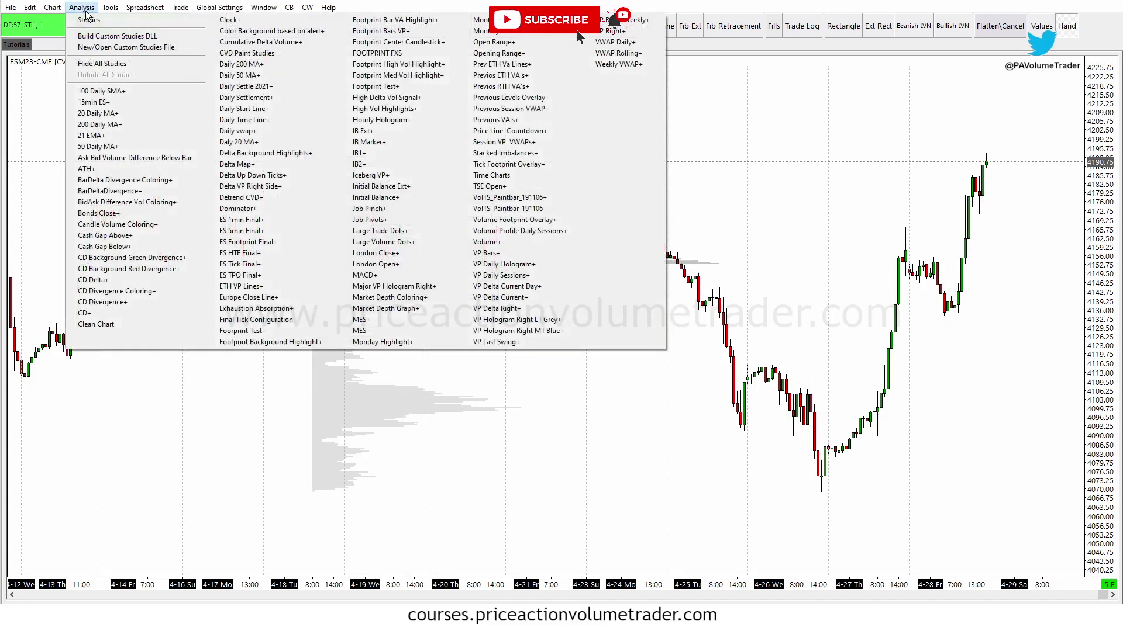
{"action": "left_click", "coordinate": [89, 21]}
{"action": "left_click_drag", "start_coordinate": [514, 178], "coordinate": [791, 288]}
{"action": "left_click", "coordinate": [913, 341]}
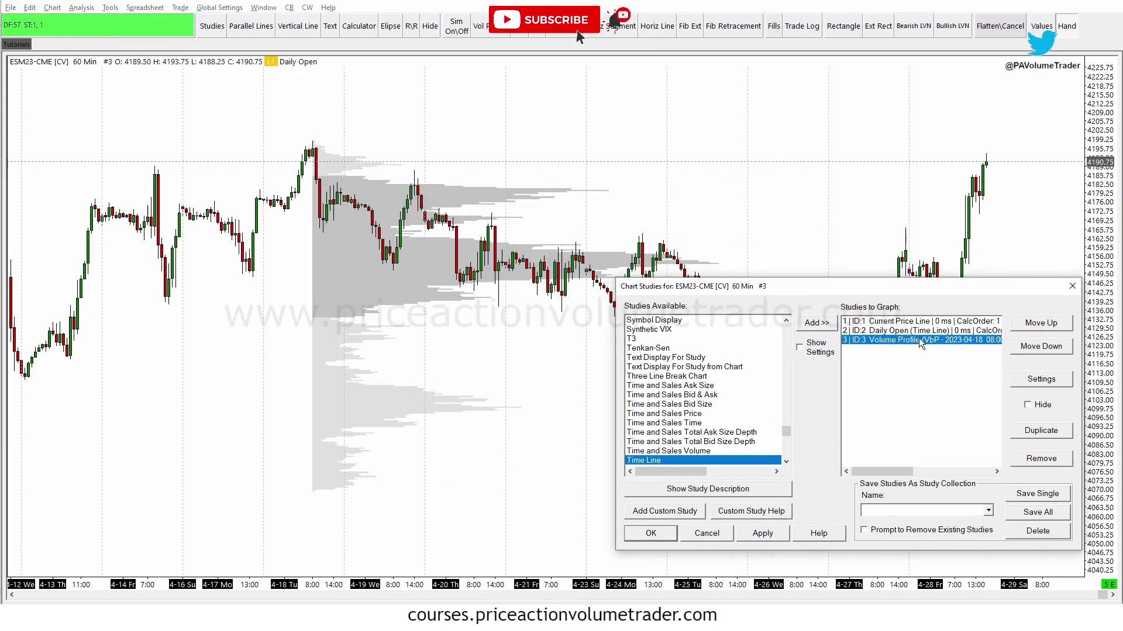
{"action": "left_click", "coordinate": [1050, 381]}
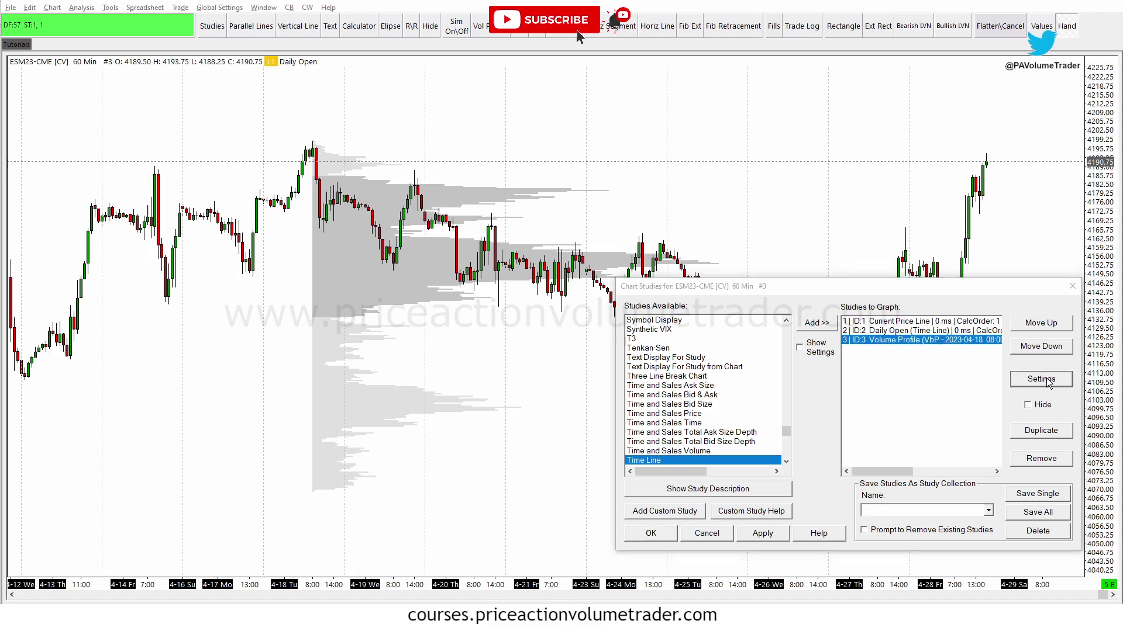
{"action": "left_click_drag", "start_coordinate": [910, 246], "coordinate": [913, 227]}
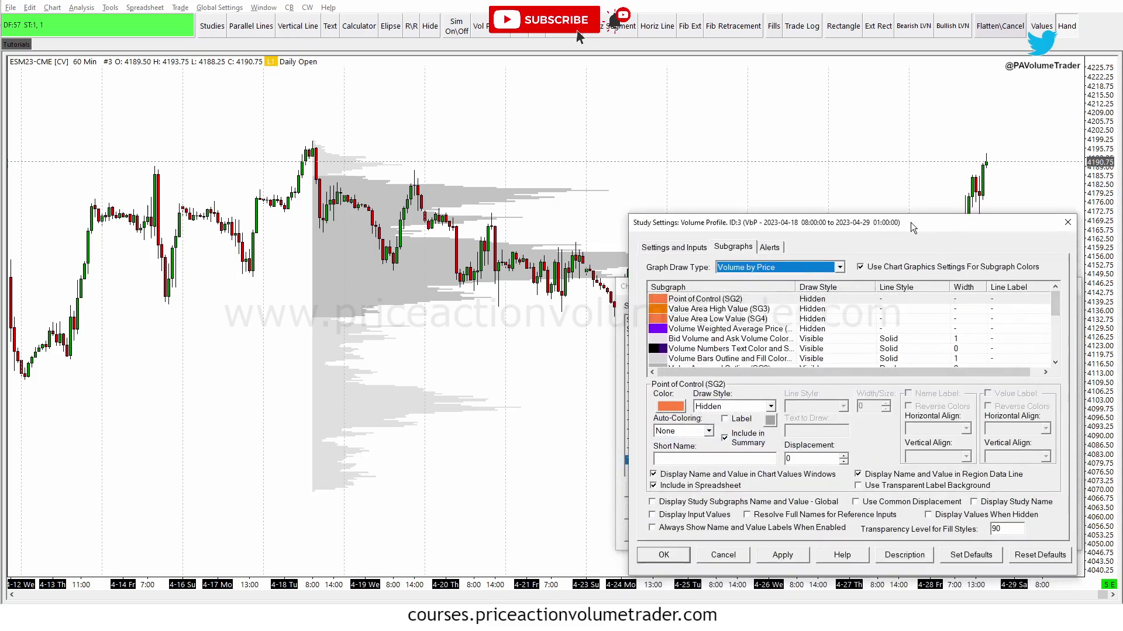
{"action": "left_click", "coordinate": [694, 248]}
{"action": "left_click", "coordinate": [727, 247]}
{"action": "scroll", "coordinate": [727, 348], "scroll_direction": "down", "scroll_amount": 1}
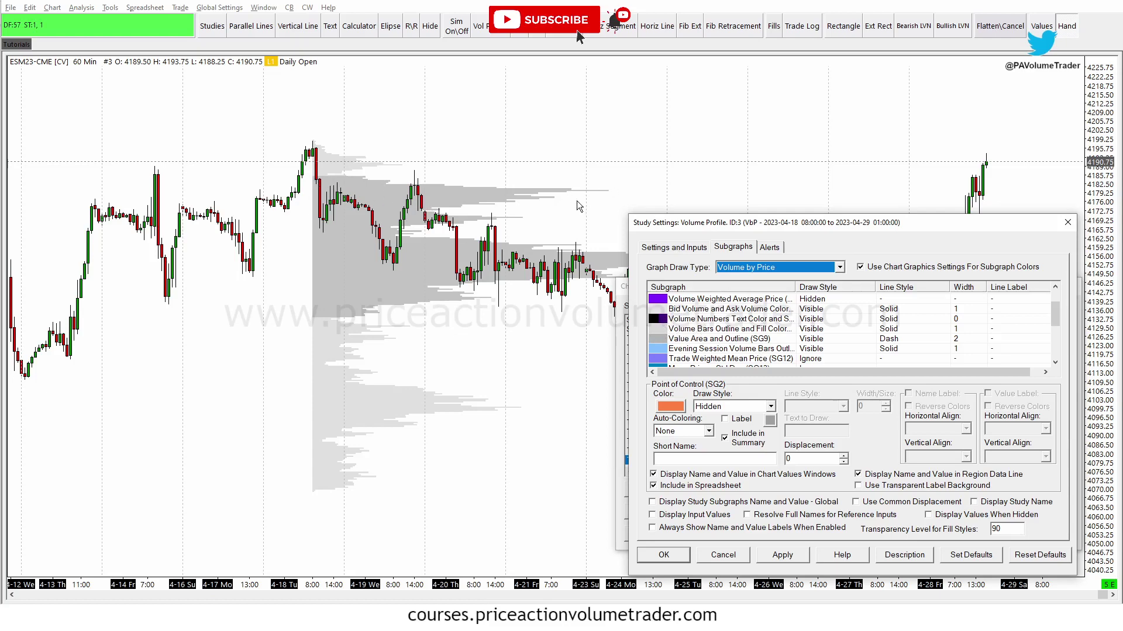
{"action": "left_click", "coordinate": [670, 250]}
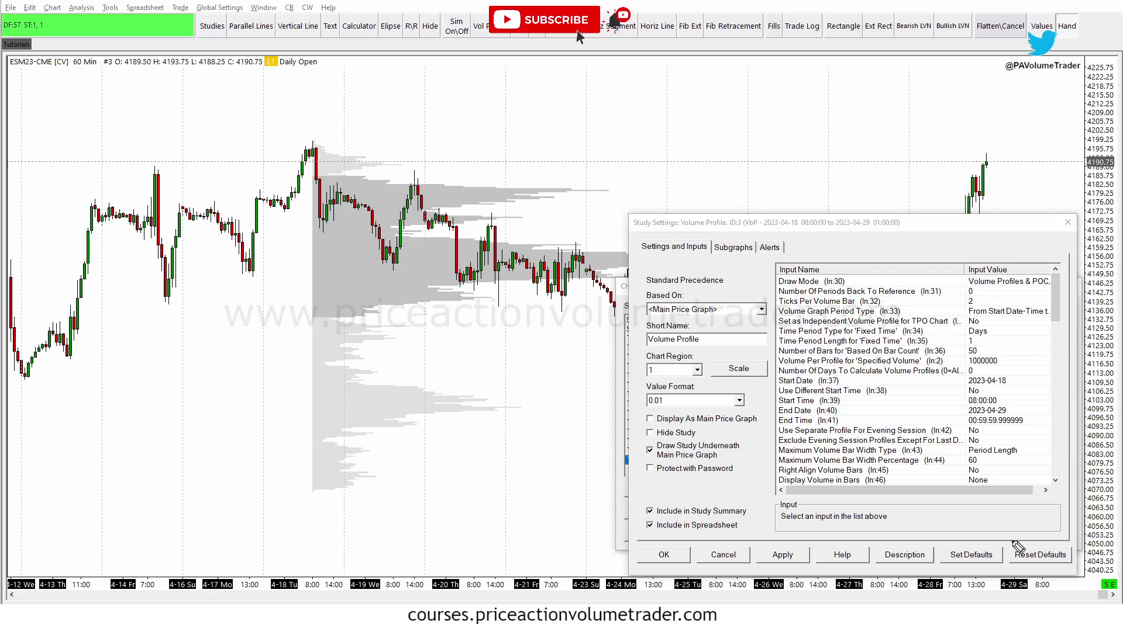
{"action": "mouse_move", "coordinate": [982, 544]}
{"action": "left_mouse_down"}
{"action": "mouse_move", "coordinate": [924, 576]}
{"action": "mouse_move", "coordinate": [968, 556]}
{"action": "left_mouse_up"}
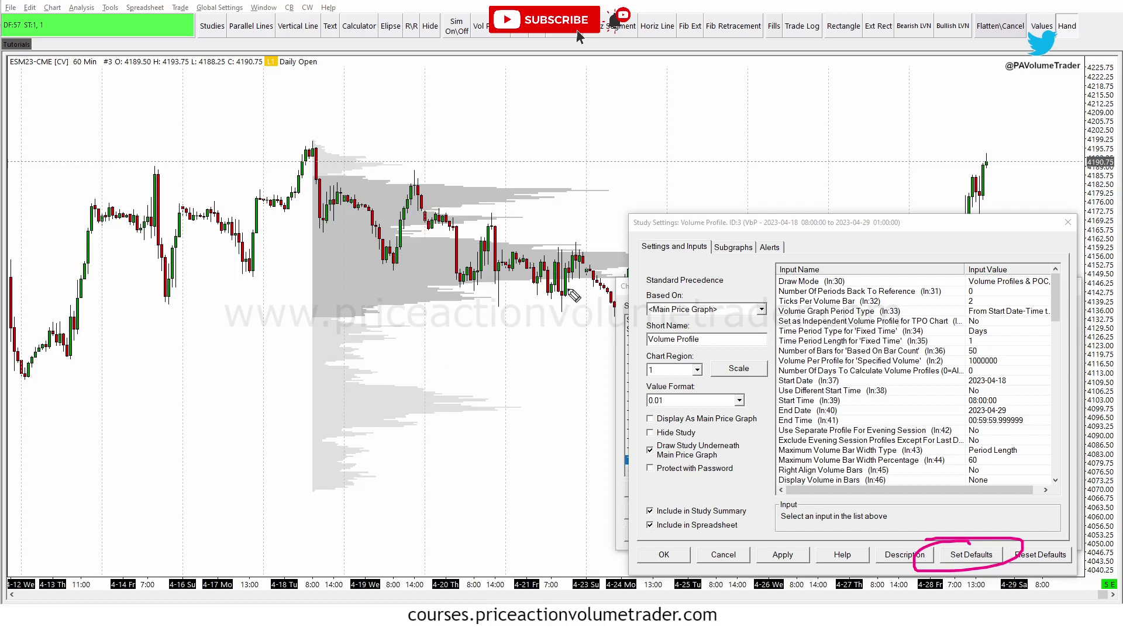
{"action": "key", "text": "e"}
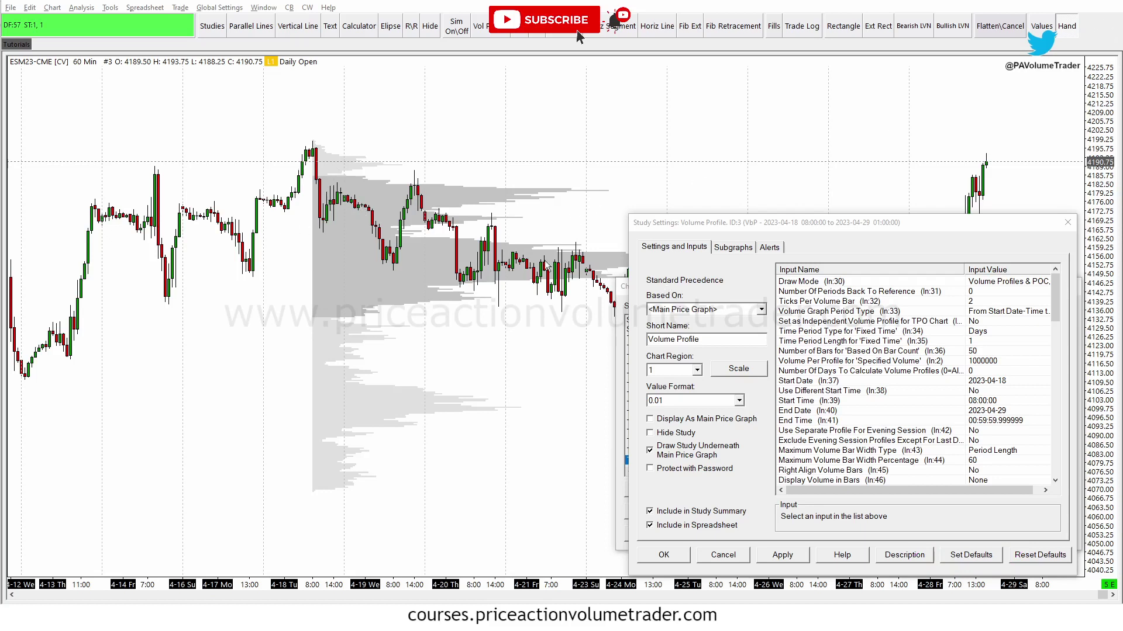
Set the Volume Weighted Average Price subgraph's draw style to Line, apply, and close the settings
{"action": "left_click", "coordinate": [737, 251]}
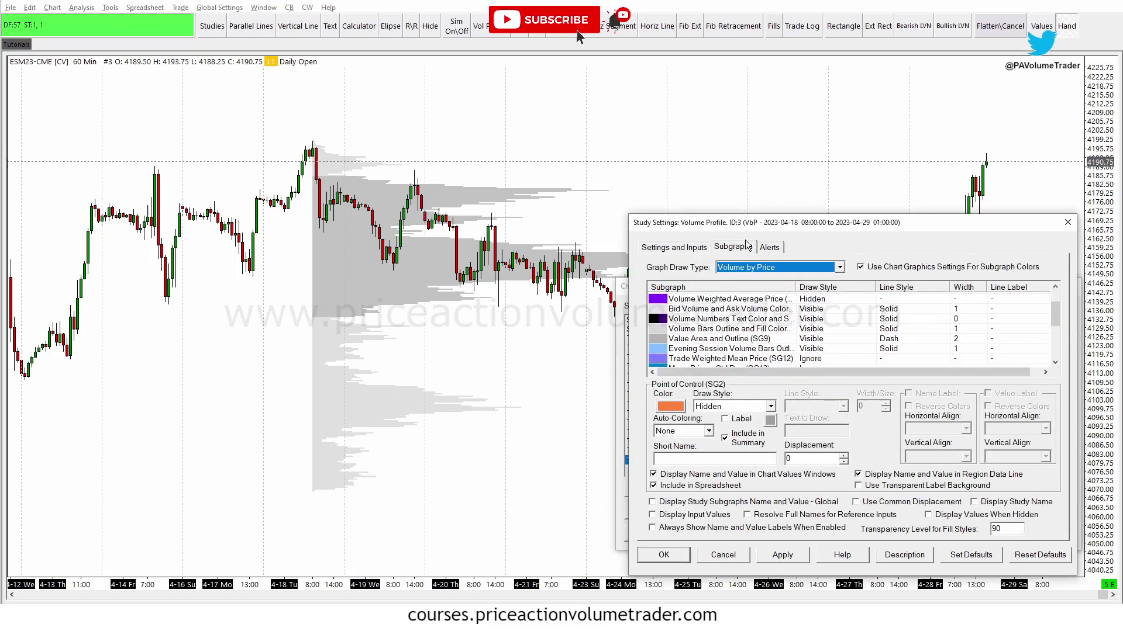
{"action": "left_click", "coordinate": [704, 300]}
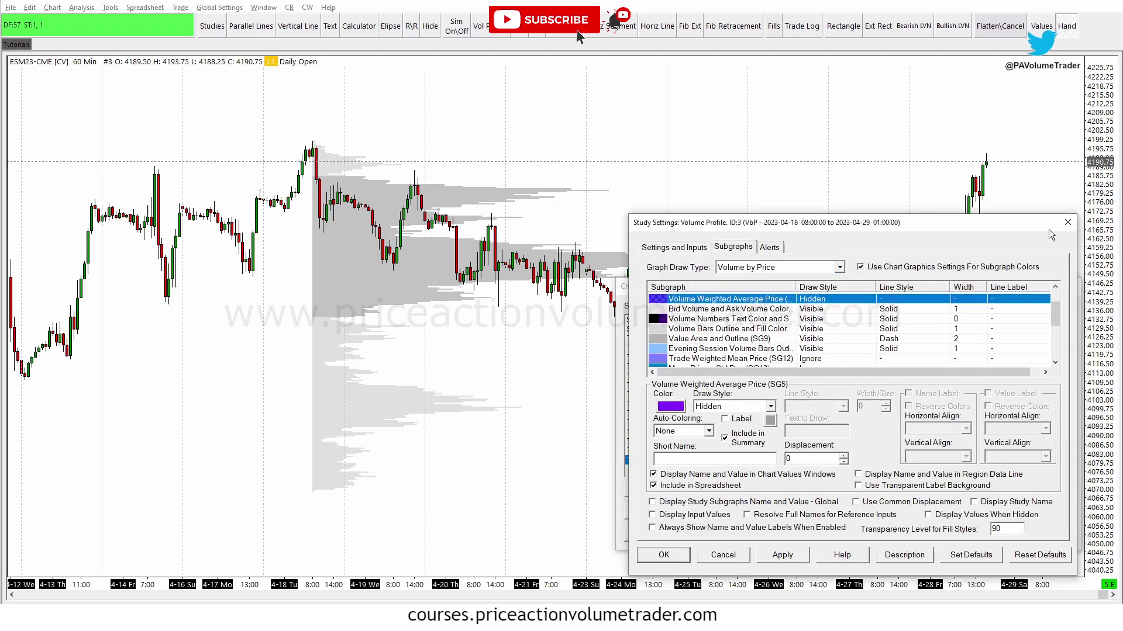
{"action": "mouse_move", "coordinate": [655, 395]}
{"action": "left_mouse_down"}
{"action": "mouse_move", "coordinate": [895, 392]}
{"action": "mouse_move", "coordinate": [616, 422]}
{"action": "mouse_move", "coordinate": [696, 403]}
{"action": "left_mouse_up"}
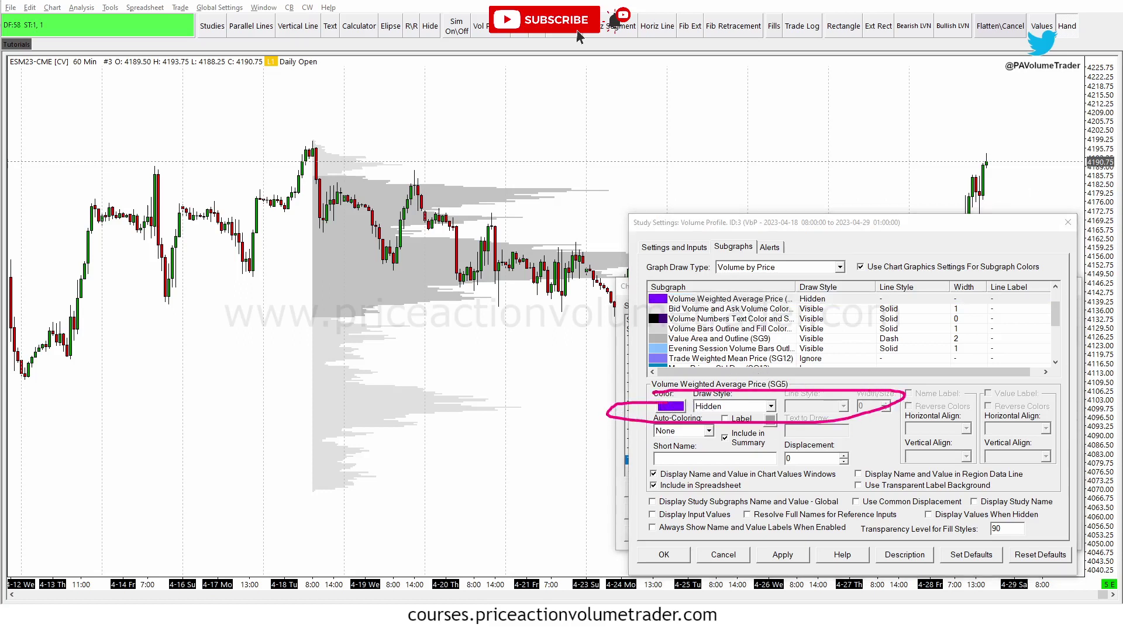
{"action": "left_click", "coordinate": [770, 406]}
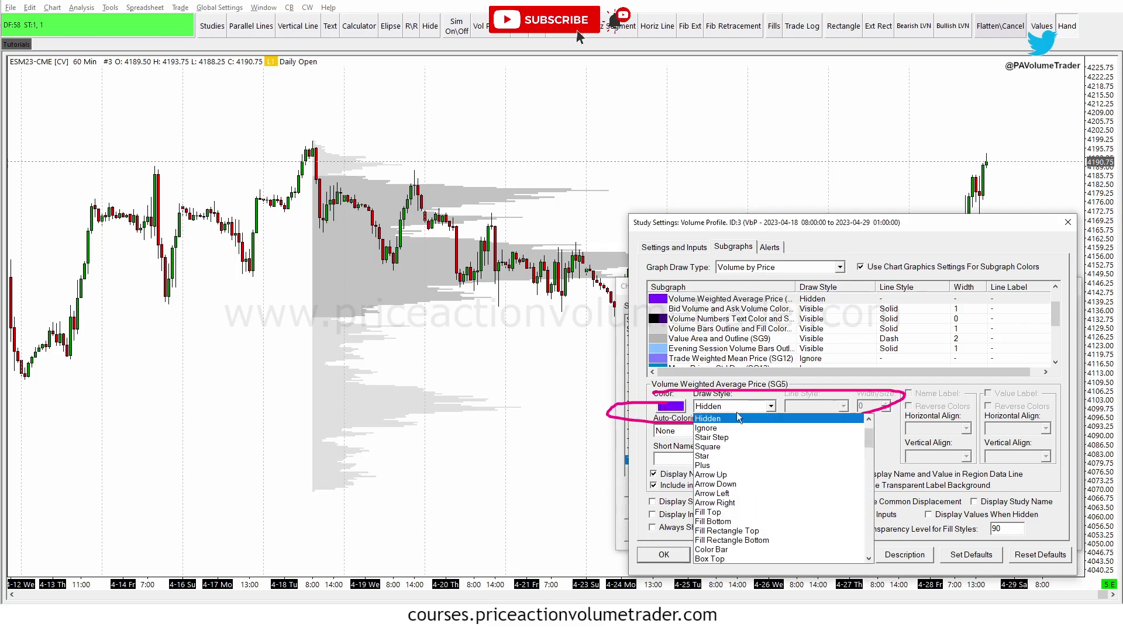
{"action": "scroll", "coordinate": [735, 435], "scroll_direction": "up", "scroll_amount": 1}
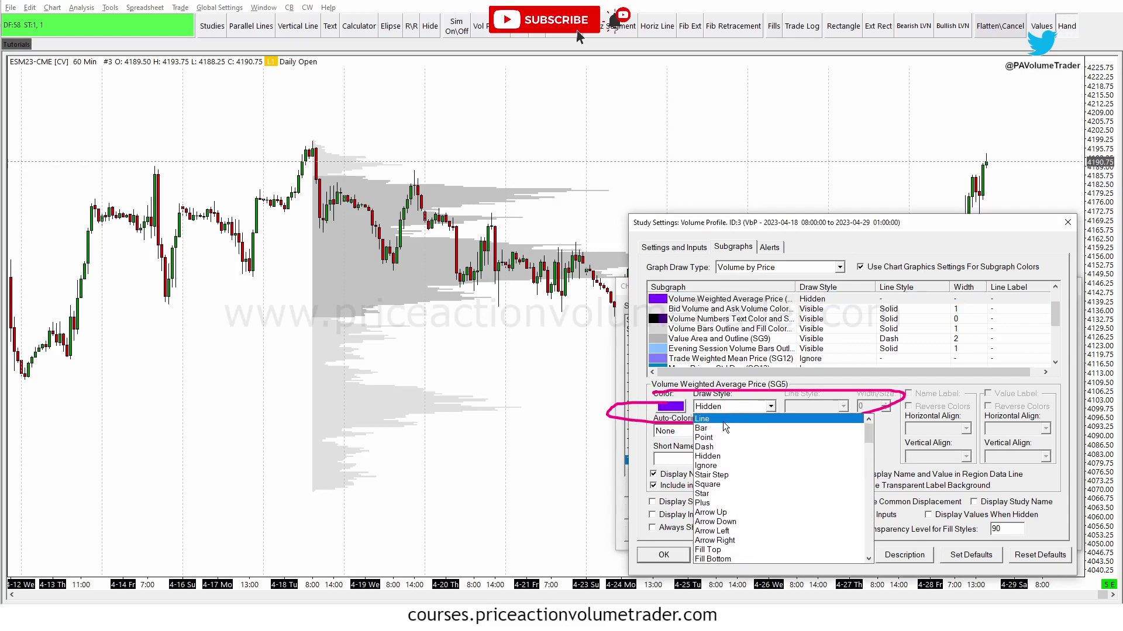
{"action": "left_click", "coordinate": [723, 422]}
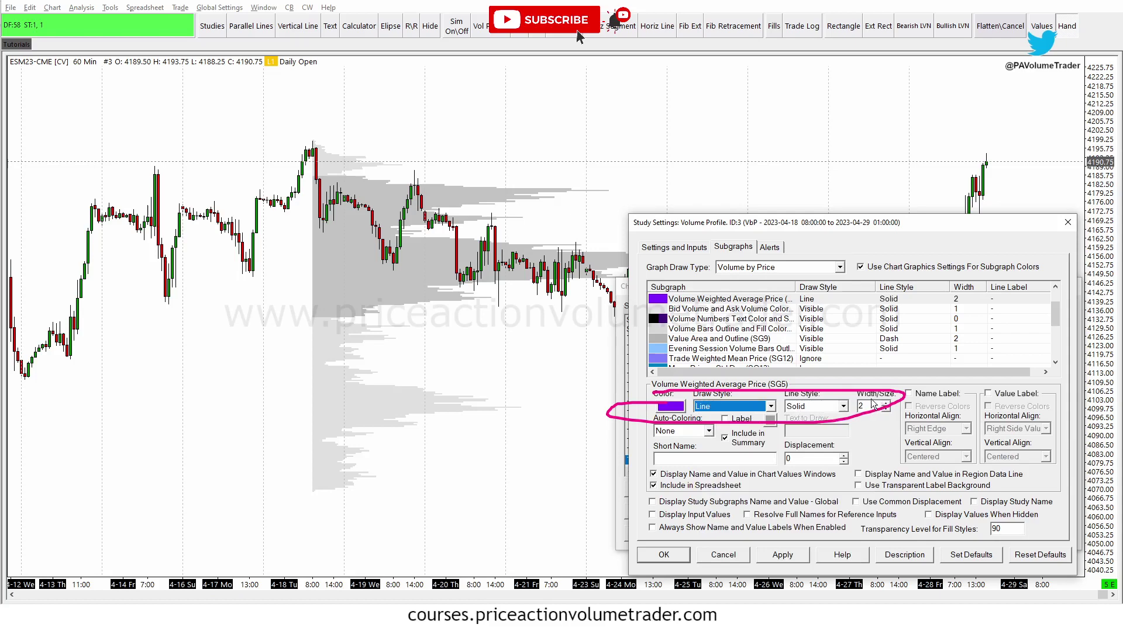
{"action": "left_click", "coordinate": [783, 555]}
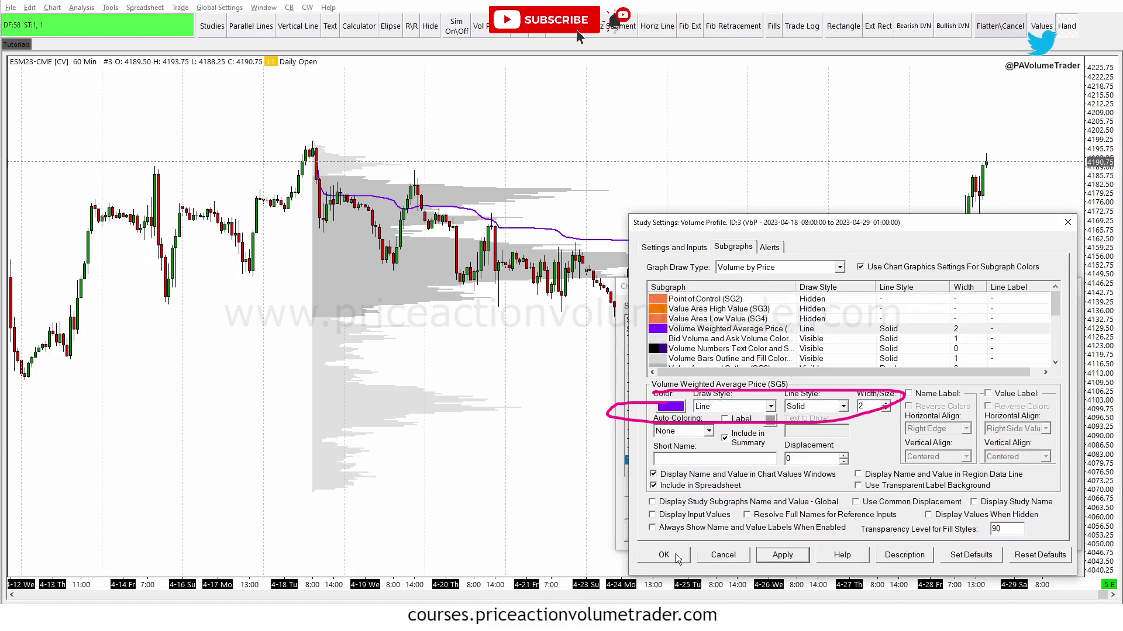
{"action": "key", "text": "Escape"}
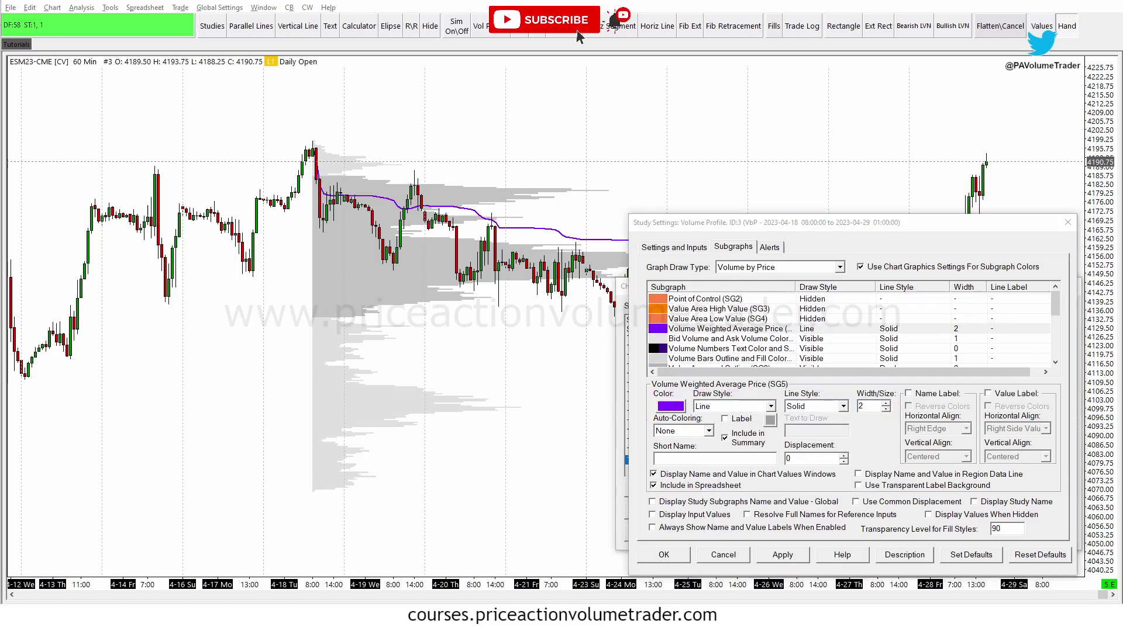
{"action": "left_click_drag", "start_coordinate": [827, 226], "coordinate": [272, 321]}
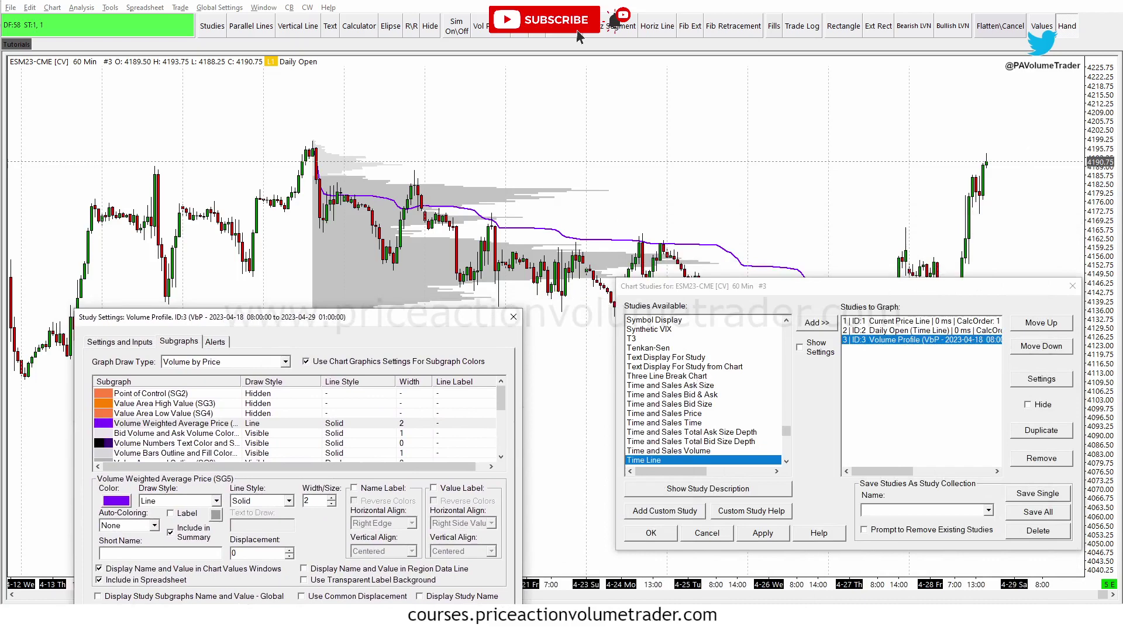
{"action": "key", "text": "Return"}
Close the studies list and pan the chart to review the purple VWAP, undoing a stray drawing
{"action": "left_click", "coordinate": [643, 533]}
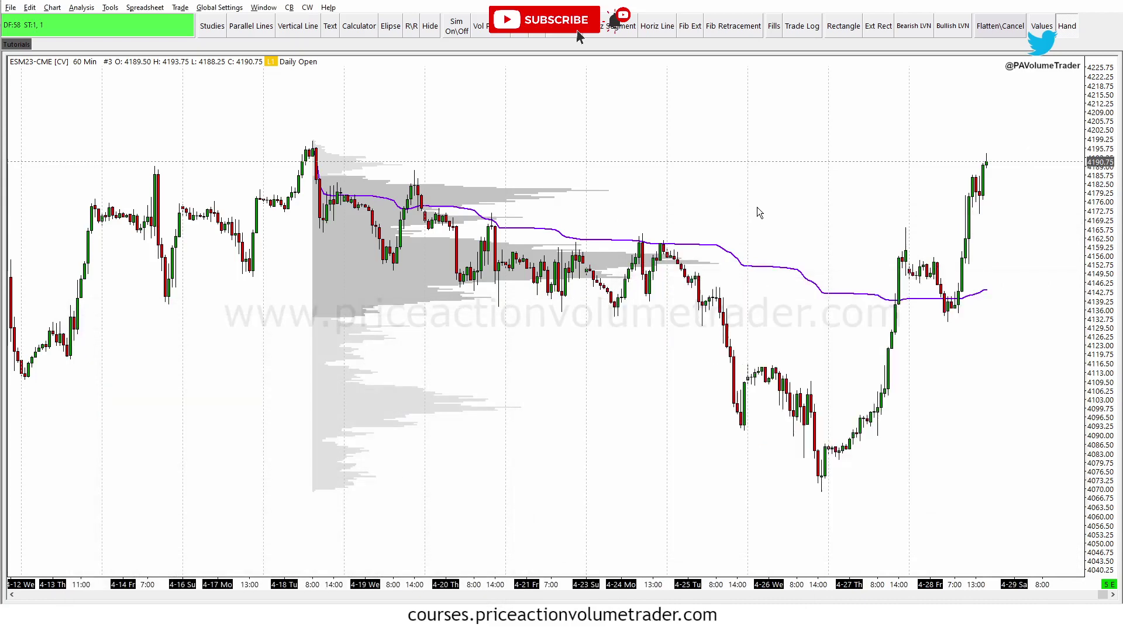
{"action": "left_click_drag", "start_coordinate": [758, 212], "coordinate": [755, 171]}
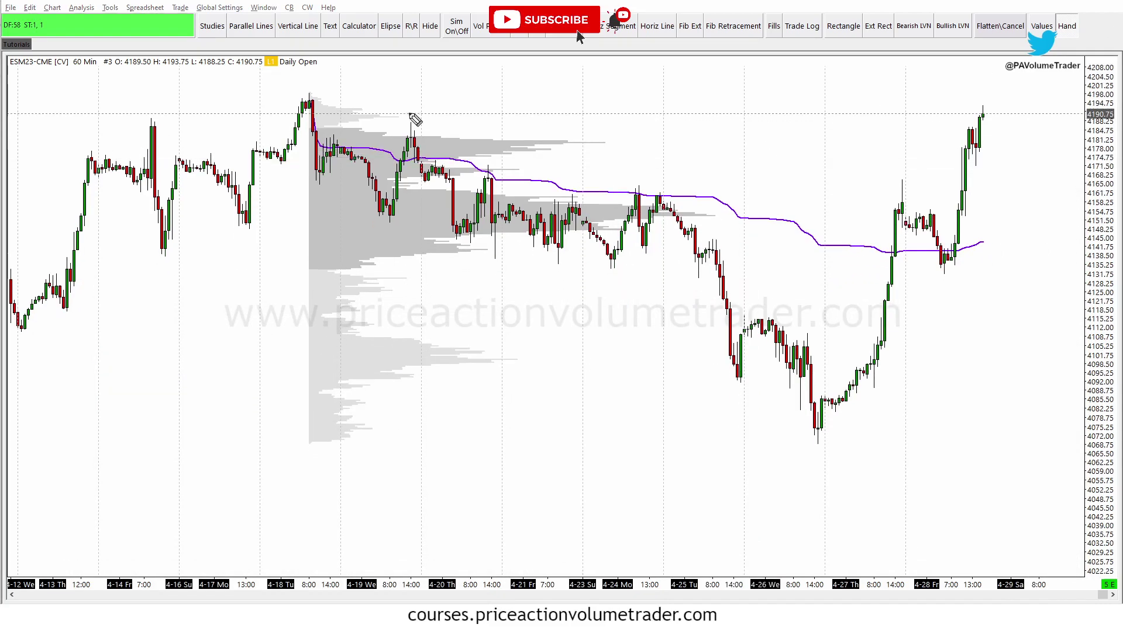
{"action": "mouse_move", "coordinate": [312, 102]}
{"action": "left_mouse_down"}
{"action": "mouse_move", "coordinate": [375, 152]}
{"action": "mouse_move", "coordinate": [992, 241]}
{"action": "left_mouse_up"}
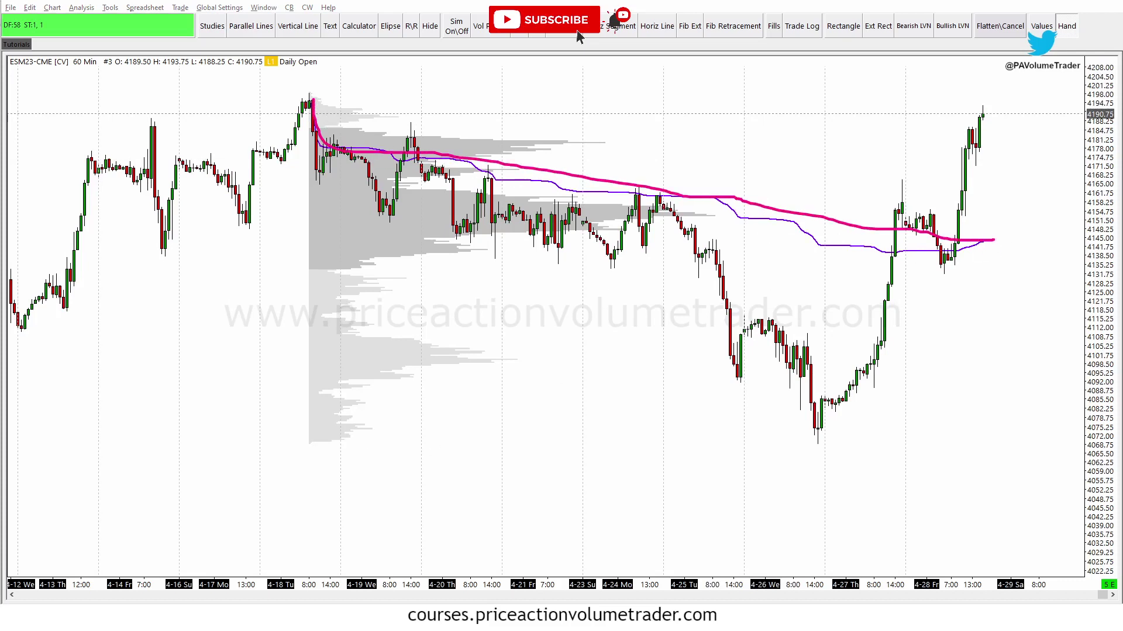
{"action": "key", "text": "ctrl+z"}
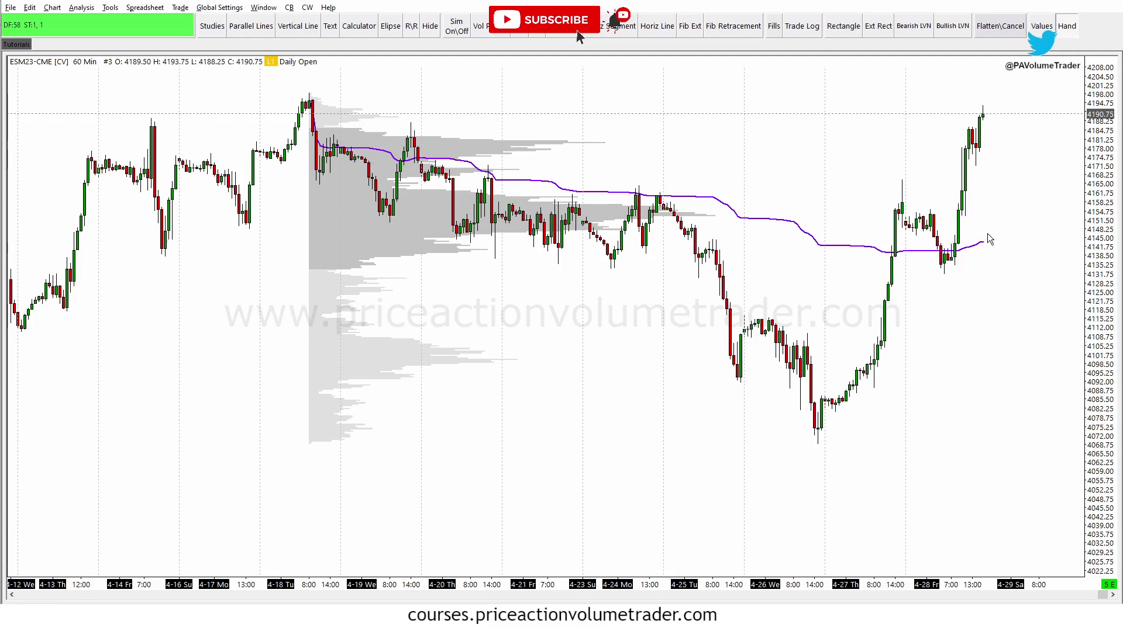
{"action": "left_click_drag", "start_coordinate": [760, 141], "coordinate": [781, 165]}
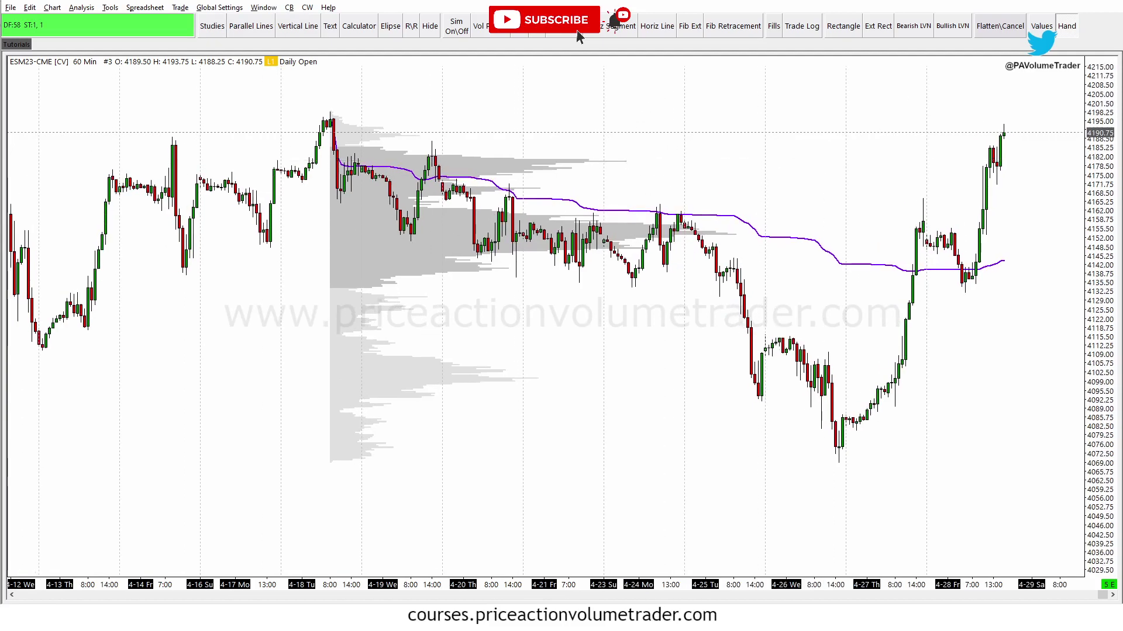
{"action": "mouse_move", "coordinate": [346, 128]}
{"action": "left_mouse_down"}
{"action": "mouse_move", "coordinate": [371, 471]}
{"action": "mouse_move", "coordinate": [390, 159]}
{"action": "left_mouse_up"}
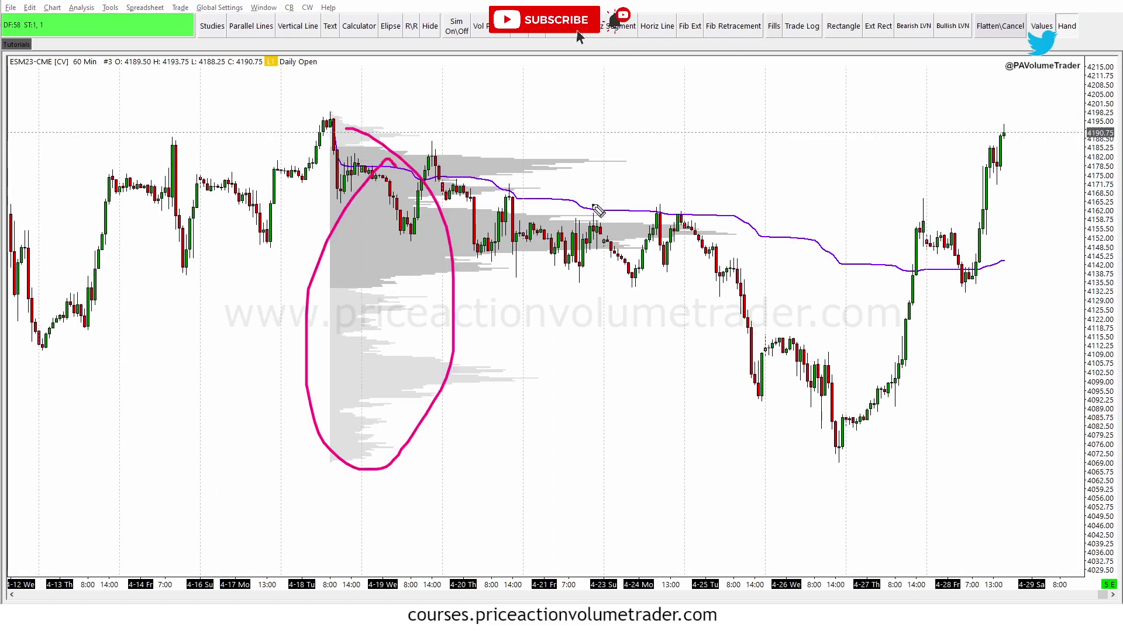
{"action": "mouse_move", "coordinate": [739, 221]}
{"action": "left_mouse_down"}
{"action": "mouse_move", "coordinate": [763, 231]}
{"action": "mouse_move", "coordinate": [730, 228]}
{"action": "left_mouse_up"}
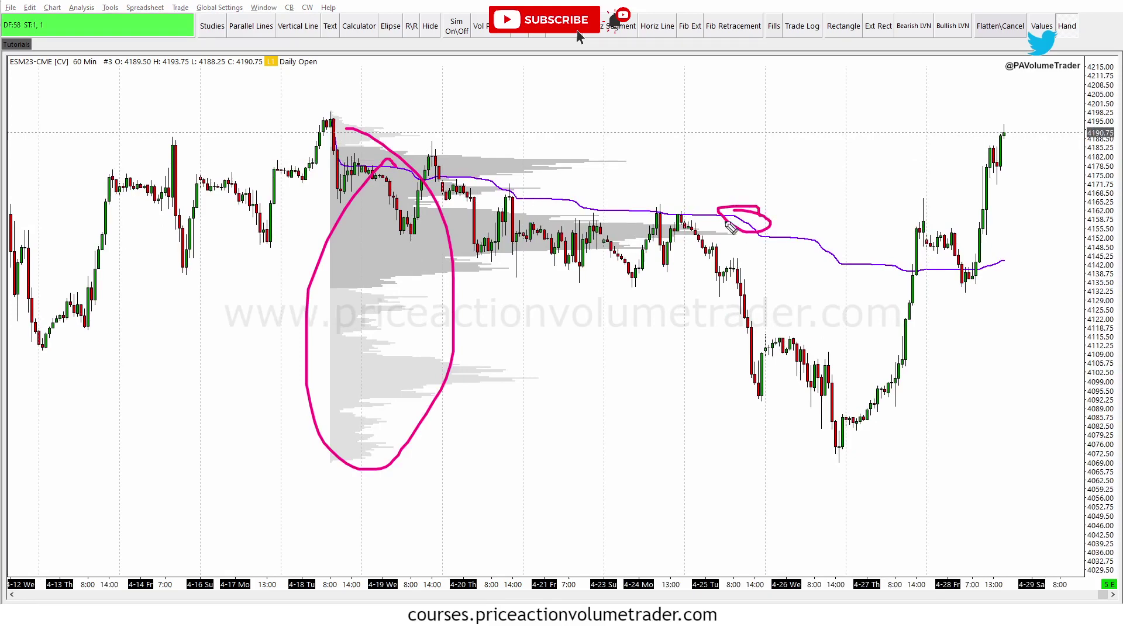
{"action": "key", "text": "Escape"}
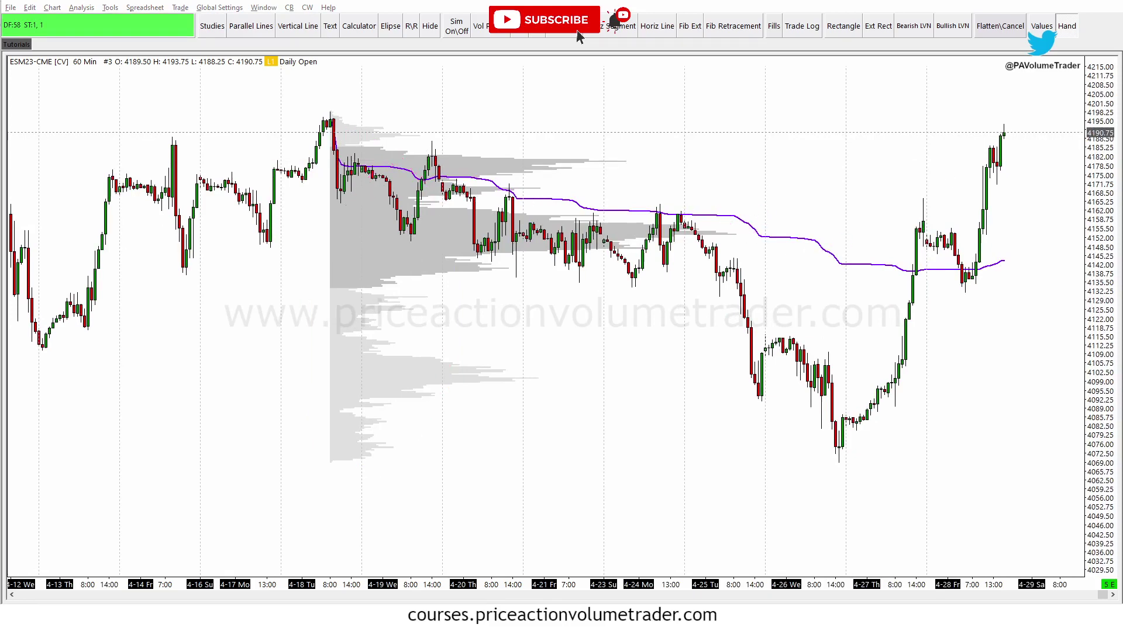
Open the Volume Profile study's settings from Analysis > Studies
{"action": "left_click", "coordinate": [79, 8]}
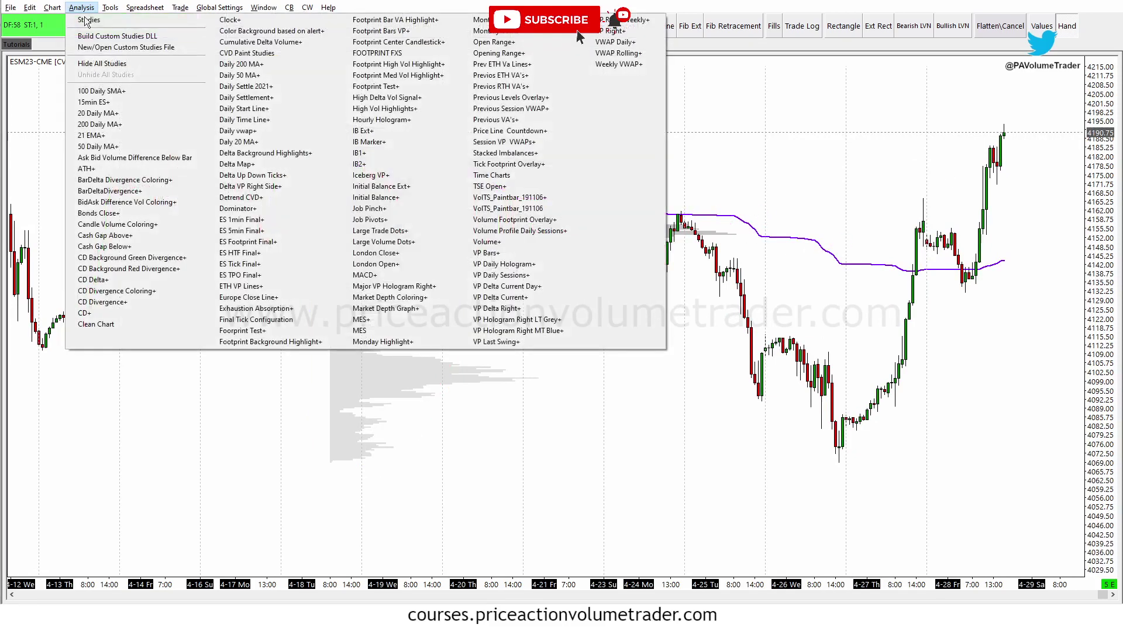
{"action": "left_click", "coordinate": [88, 22]}
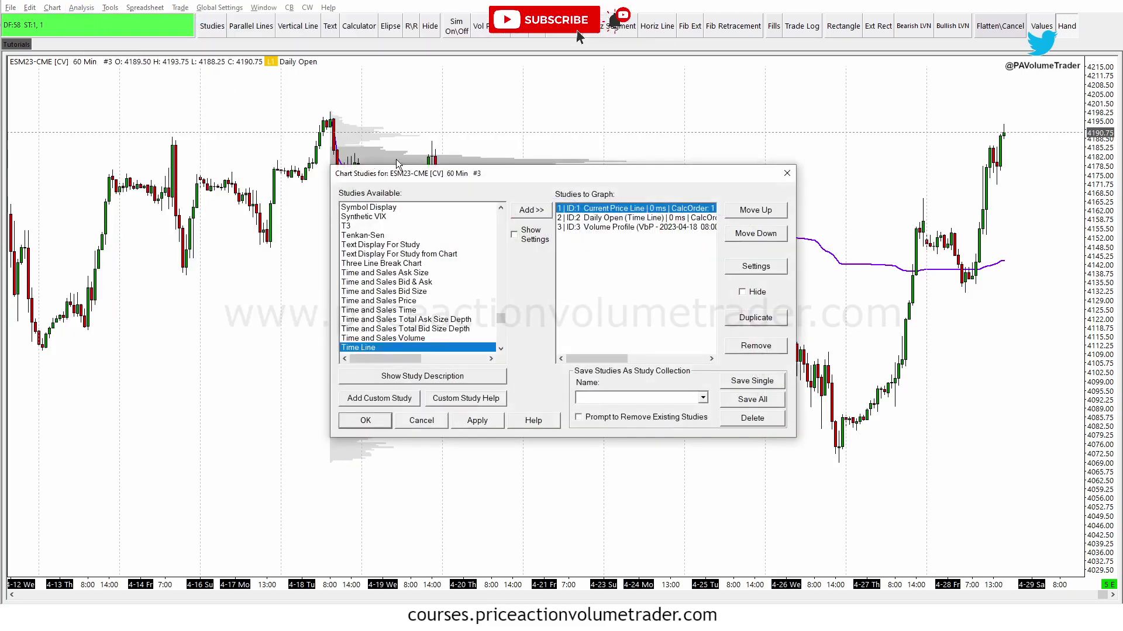
{"action": "left_click_drag", "start_coordinate": [432, 178], "coordinate": [125, 336]}
{"action": "left_click", "coordinate": [325, 385]}
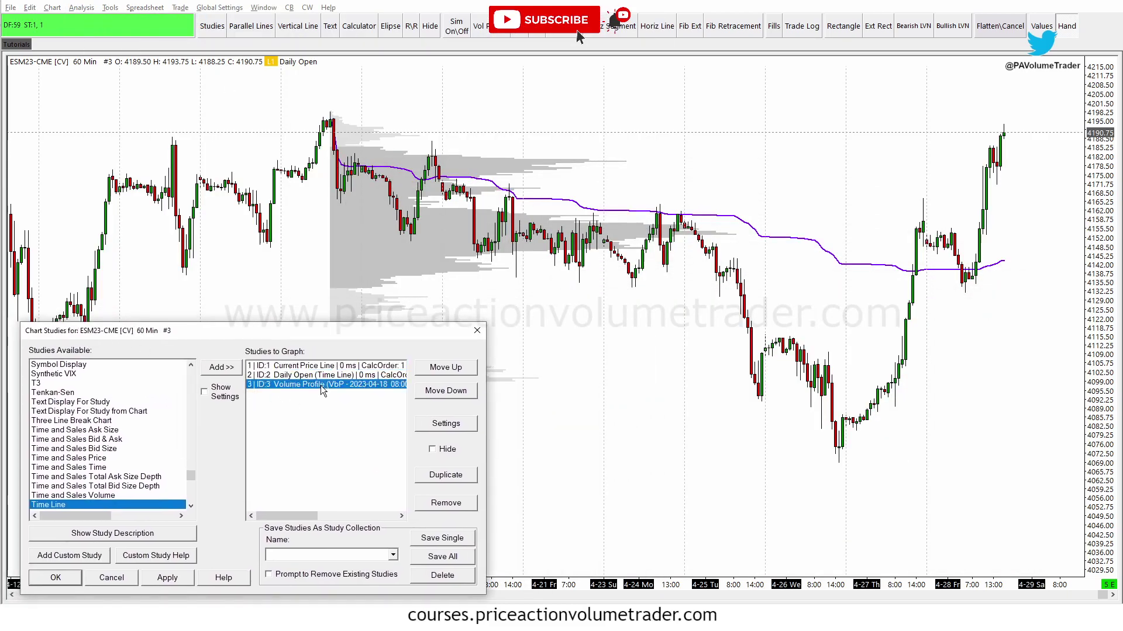
{"action": "left_click", "coordinate": [445, 423]}
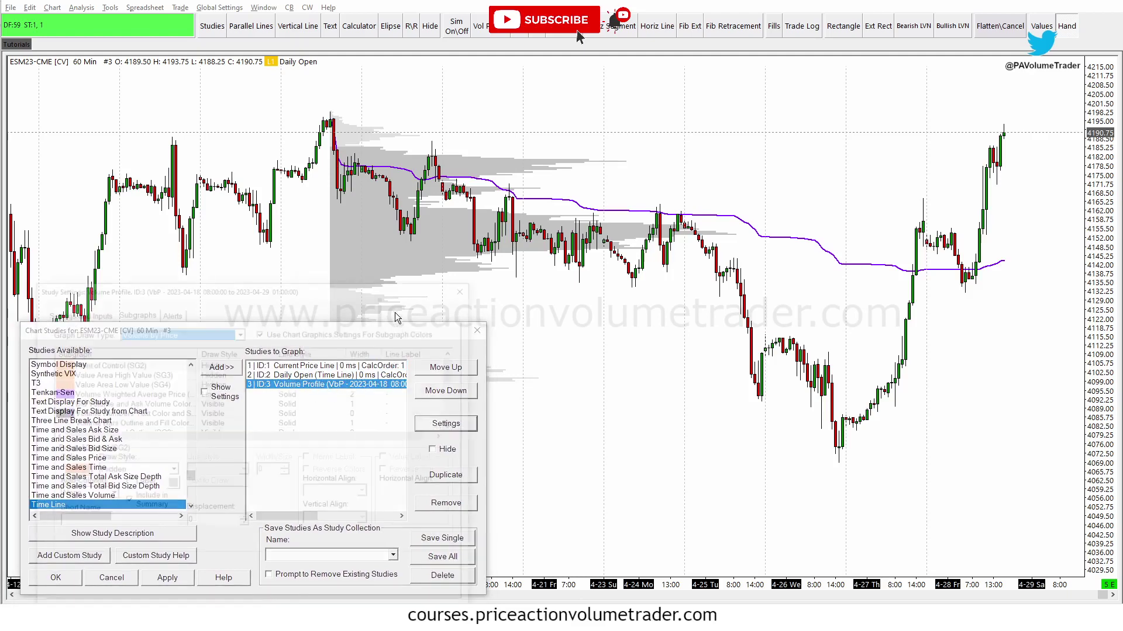
{"action": "left_click_drag", "start_coordinate": [257, 304], "coordinate": [278, 254]}
Replace the short name 'Volume Profile' with 'Anchored VWAP', check the period type, and show the subgraphs
{"action": "left_click", "coordinate": [106, 276]}
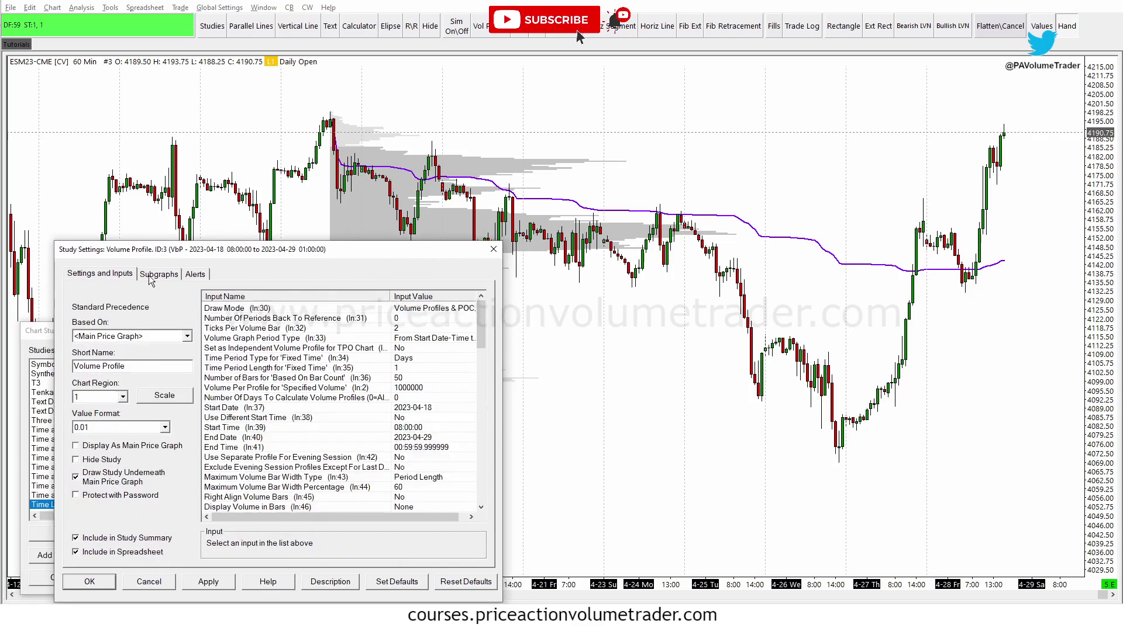
{"action": "left_click", "coordinate": [145, 277]}
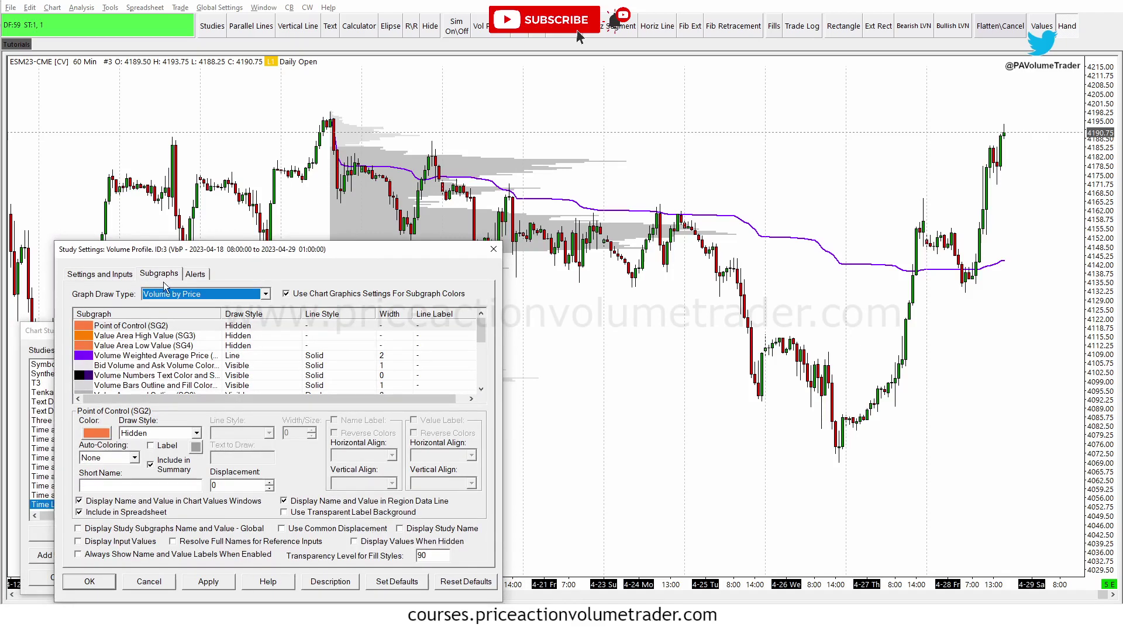
{"action": "left_click", "coordinate": [111, 277]}
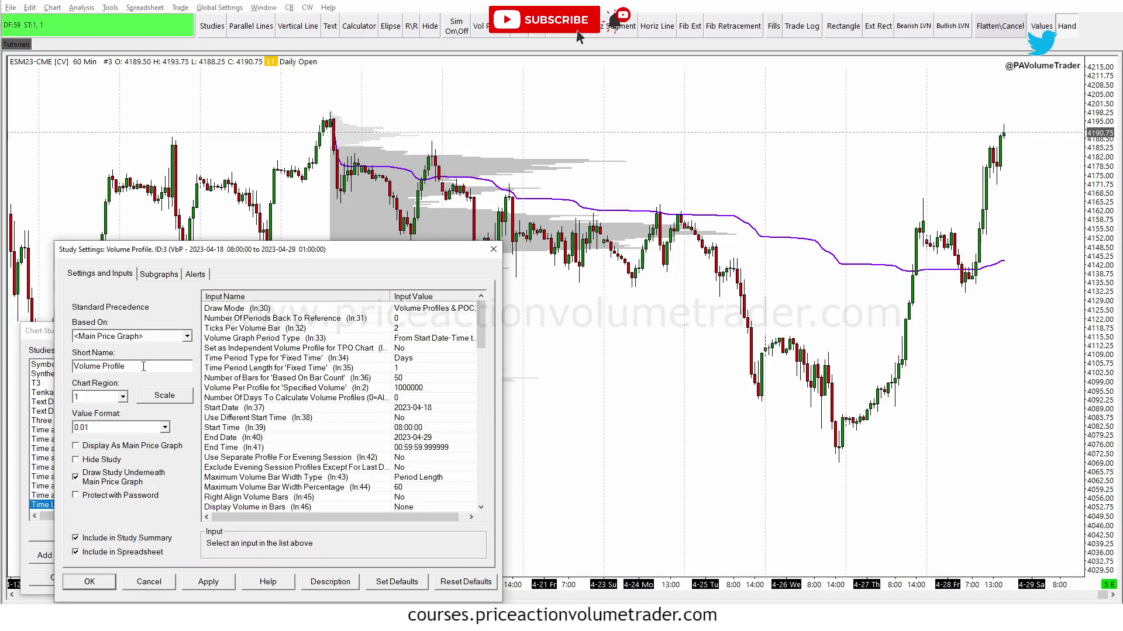
{"action": "left_click_drag", "start_coordinate": [143, 366], "coordinate": [64, 367]}
{"action": "key", "text": "Delete"}
{"action": "type", "text": "Anchored VWAP"}
{"action": "left_click", "coordinate": [372, 340]}
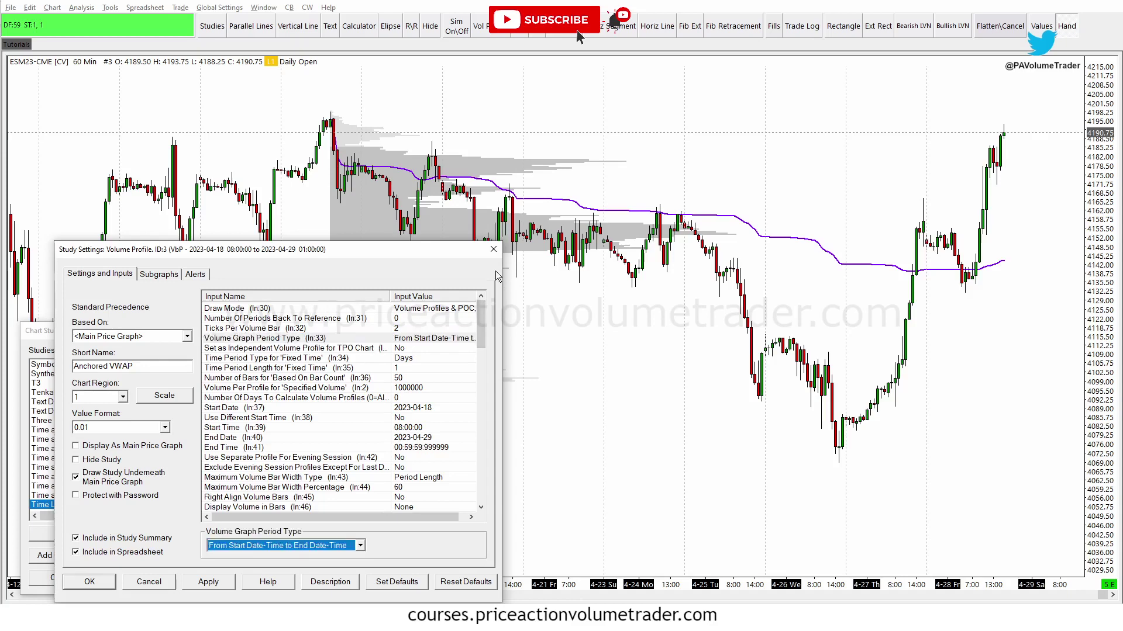
{"action": "left_click", "coordinate": [162, 277]}
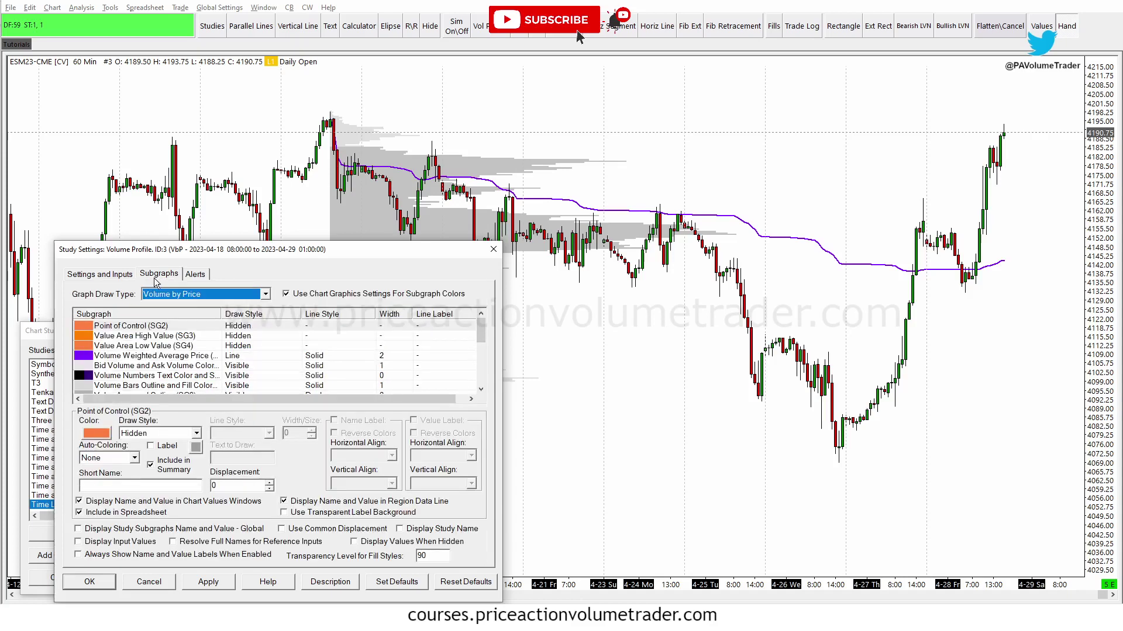
Keep the Volume Weighted Average Price line's colour unchanged and its style Solid, then return to inputs
{"action": "left_click", "coordinate": [146, 357]}
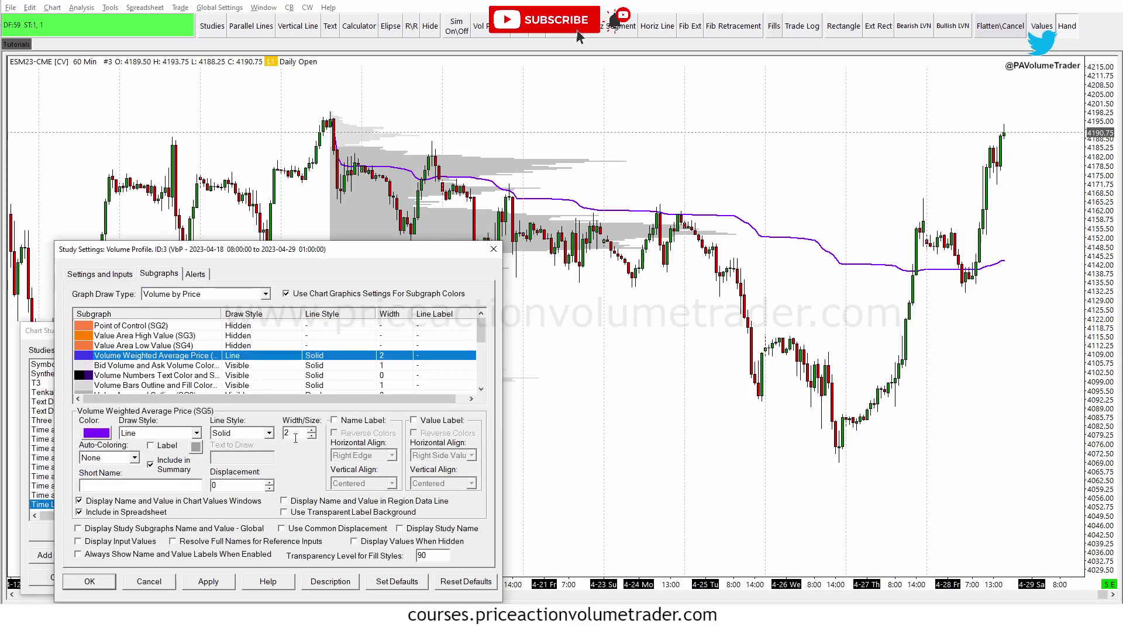
{"action": "left_click", "coordinate": [100, 434]}
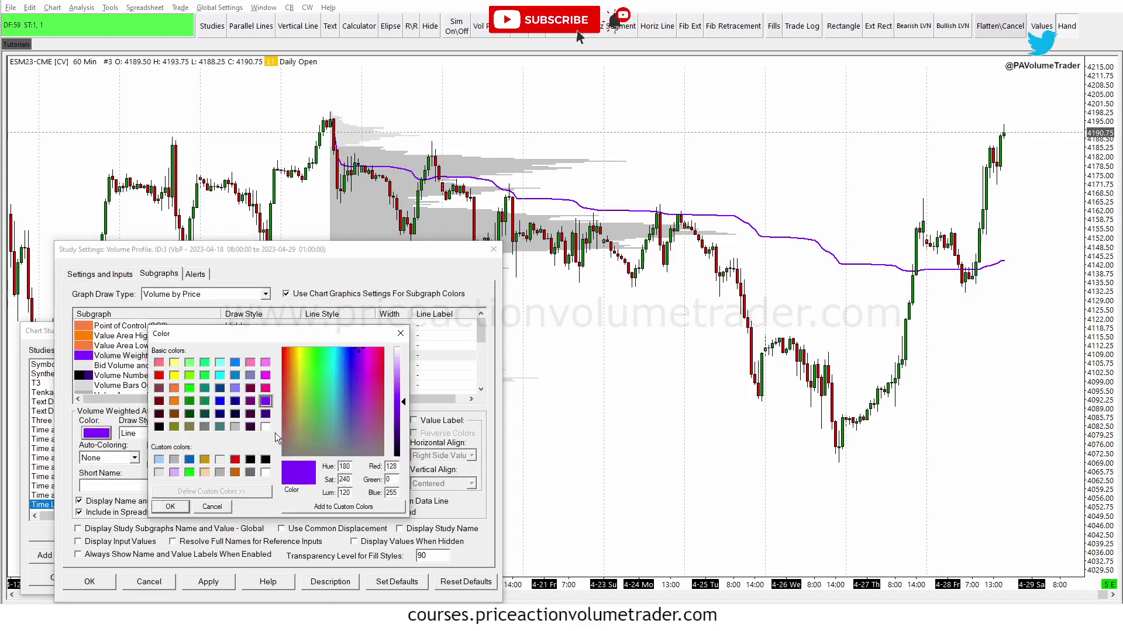
{"action": "left_click", "coordinate": [401, 333]}
{"action": "left_click", "coordinate": [269, 433]}
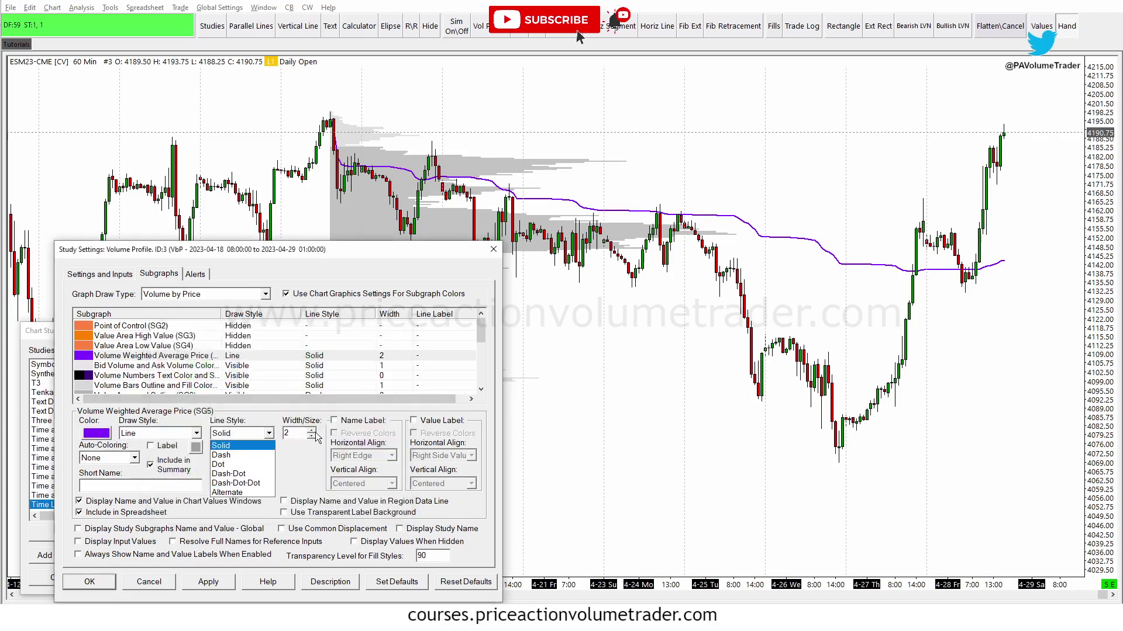
{"action": "left_click", "coordinate": [292, 462]}
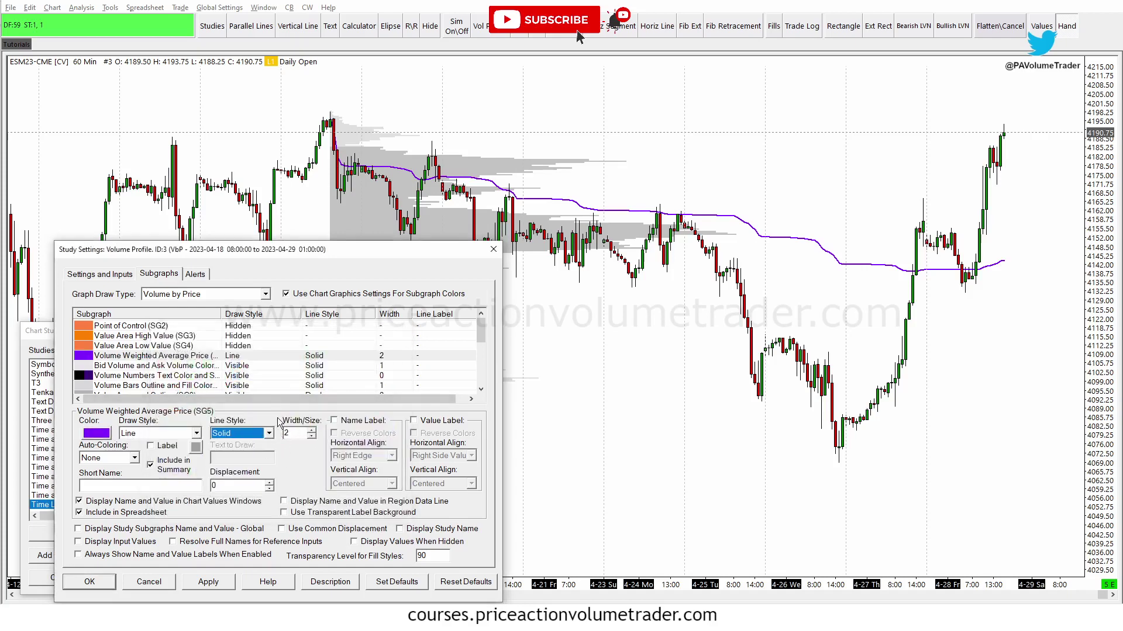
{"action": "left_click", "coordinate": [102, 282]}
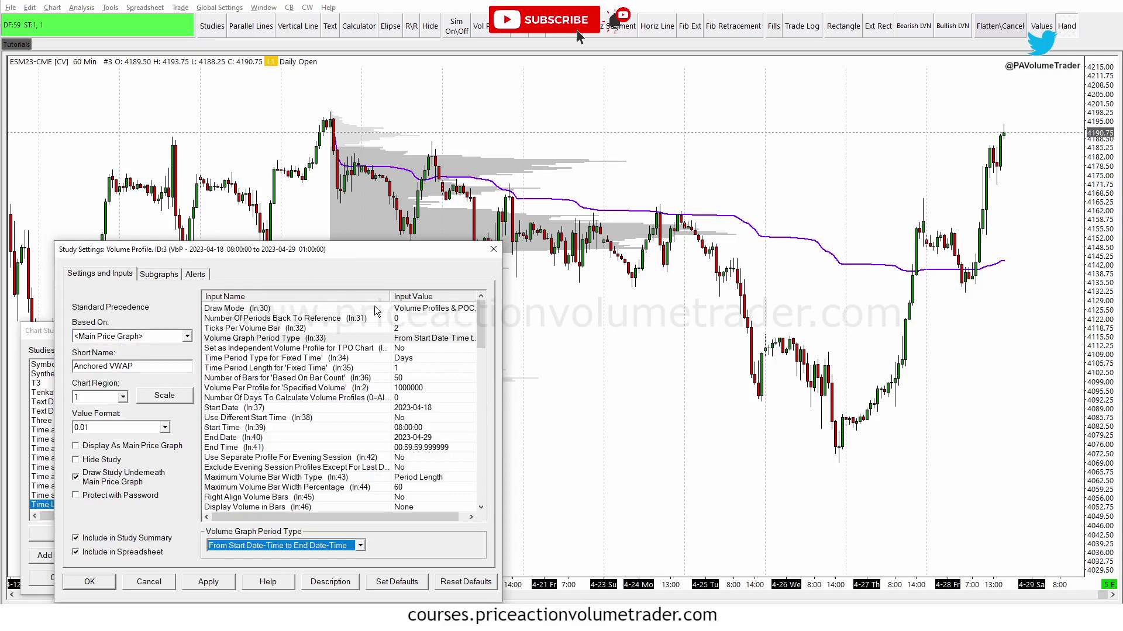
Widen the value column and set Draw Mode to 'POC, VAH, VAL, VWAP Lines Only'
{"action": "left_click_drag", "start_coordinate": [387, 301], "coordinate": [314, 302]}
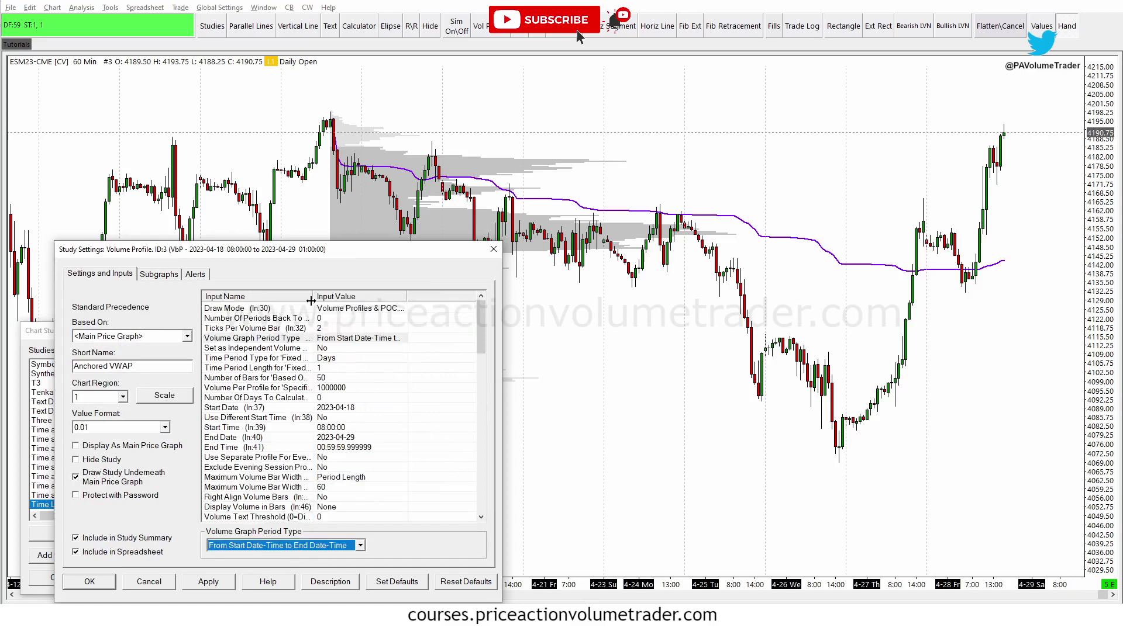
{"action": "left_click", "coordinate": [272, 309]}
{"action": "left_click", "coordinate": [387, 312]}
{"action": "double_click", "coordinate": [406, 298]}
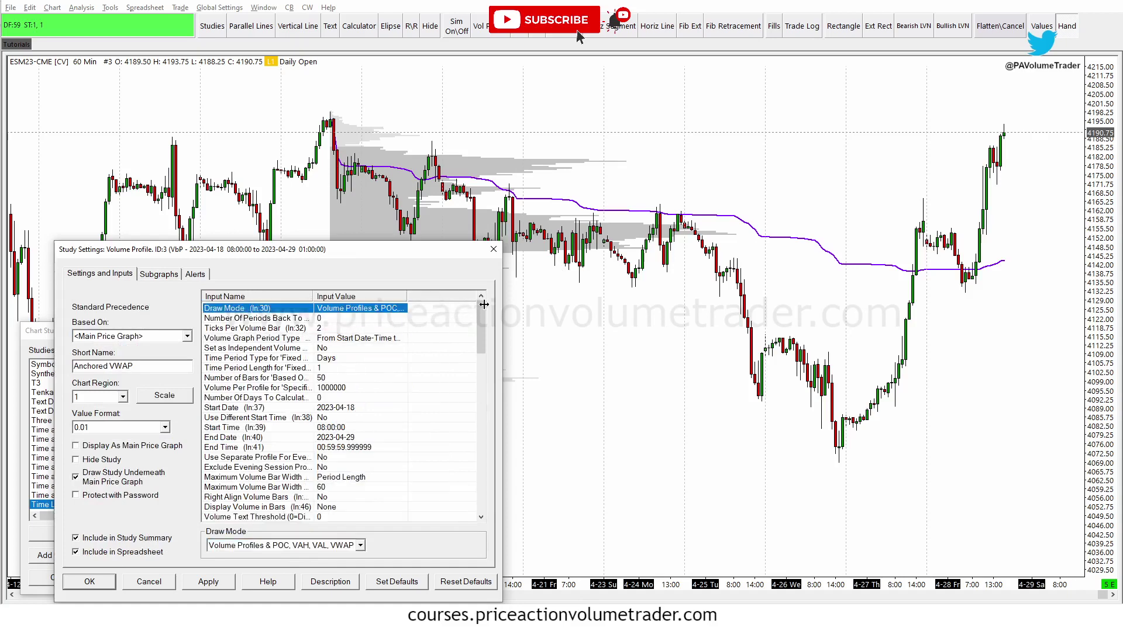
{"action": "left_click", "coordinate": [362, 549]}
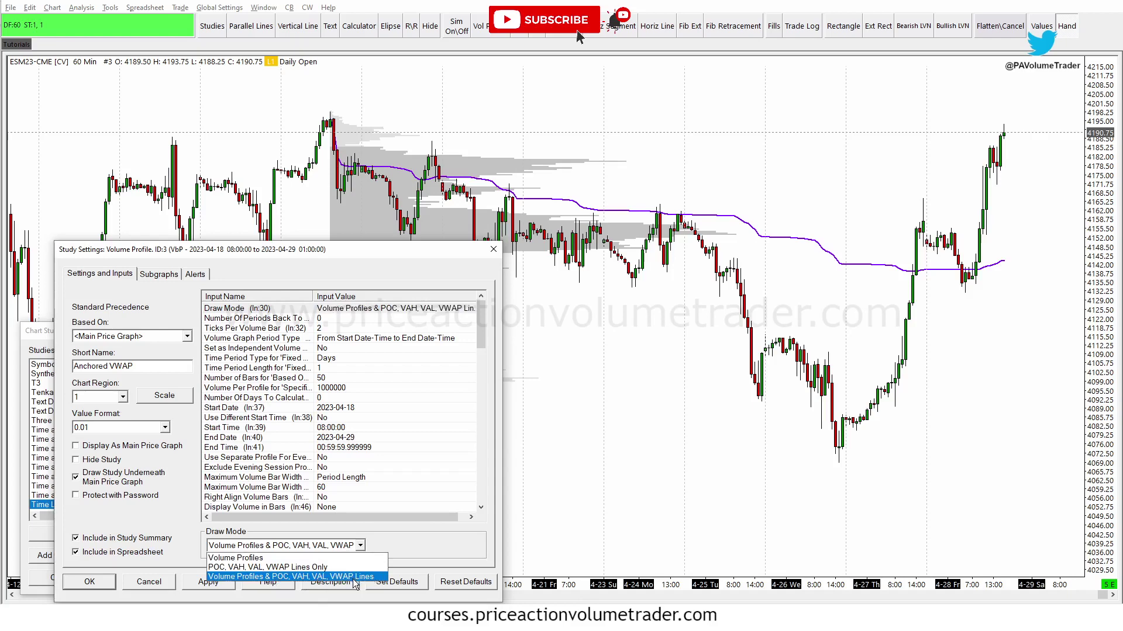
{"action": "left_click", "coordinate": [246, 567]}
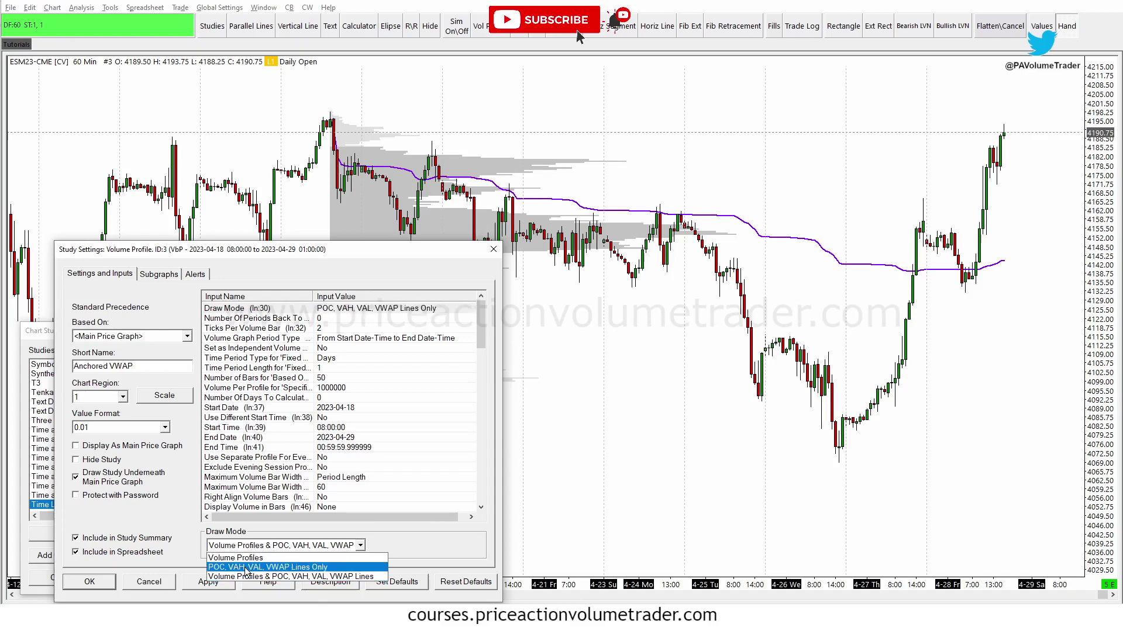
{"action": "left_click", "coordinate": [283, 568]}
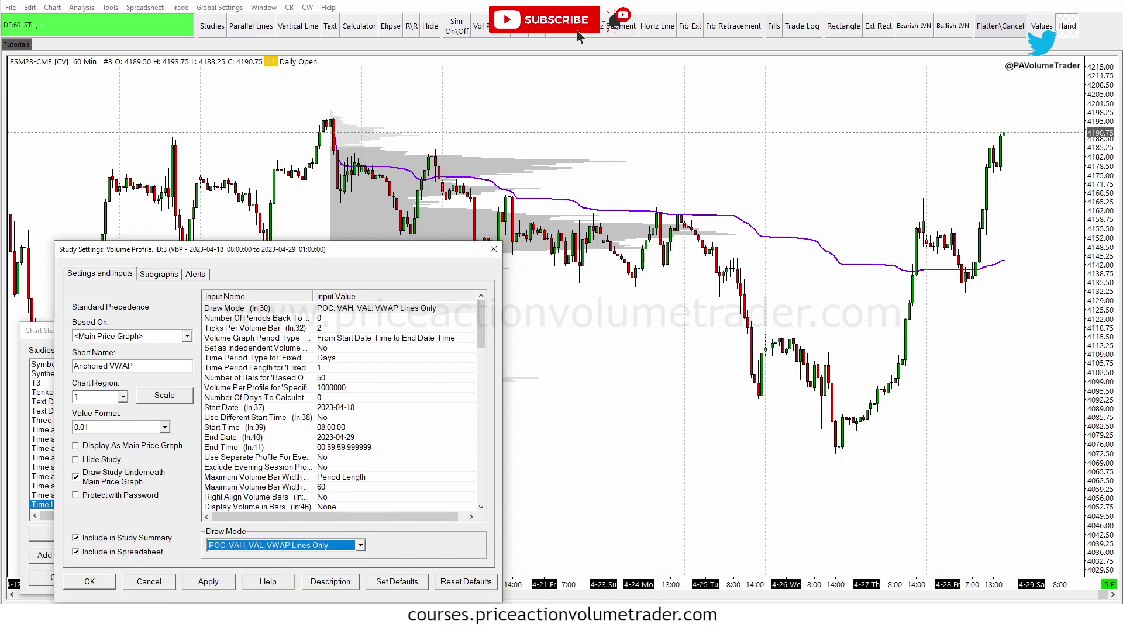
{"action": "left_click", "coordinate": [578, 36]}
Scroll down to the value area inputs and leave Extend Value Area at None
{"action": "left_click_drag", "start_coordinate": [191, 295], "coordinate": [454, 315]}
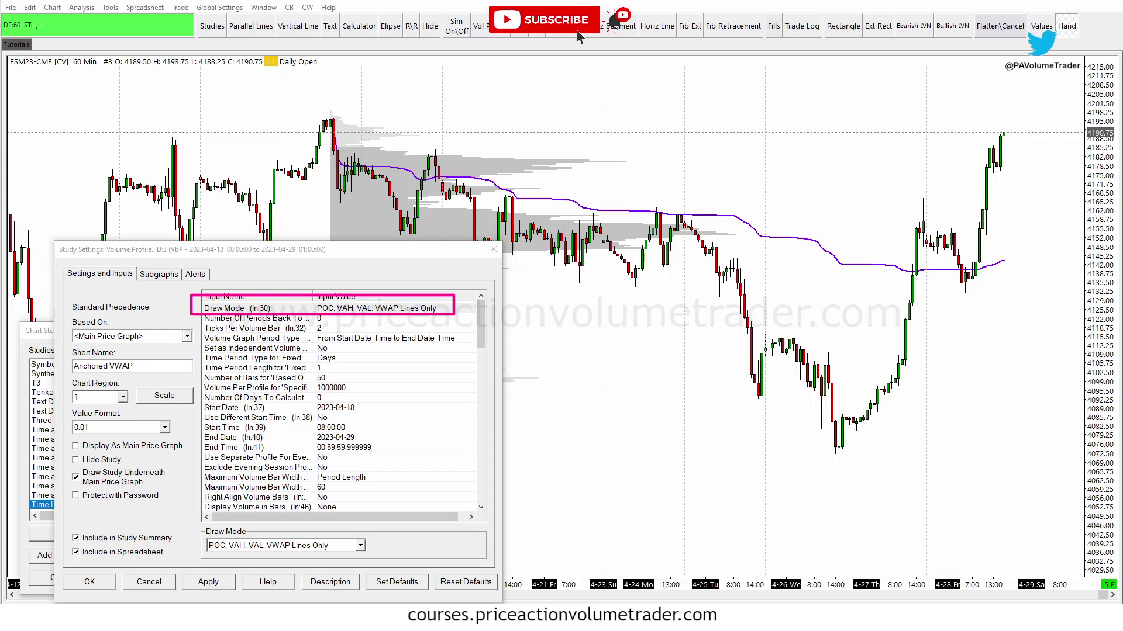
{"action": "scroll", "coordinate": [362, 452], "scroll_direction": "down", "scroll_amount": 3}
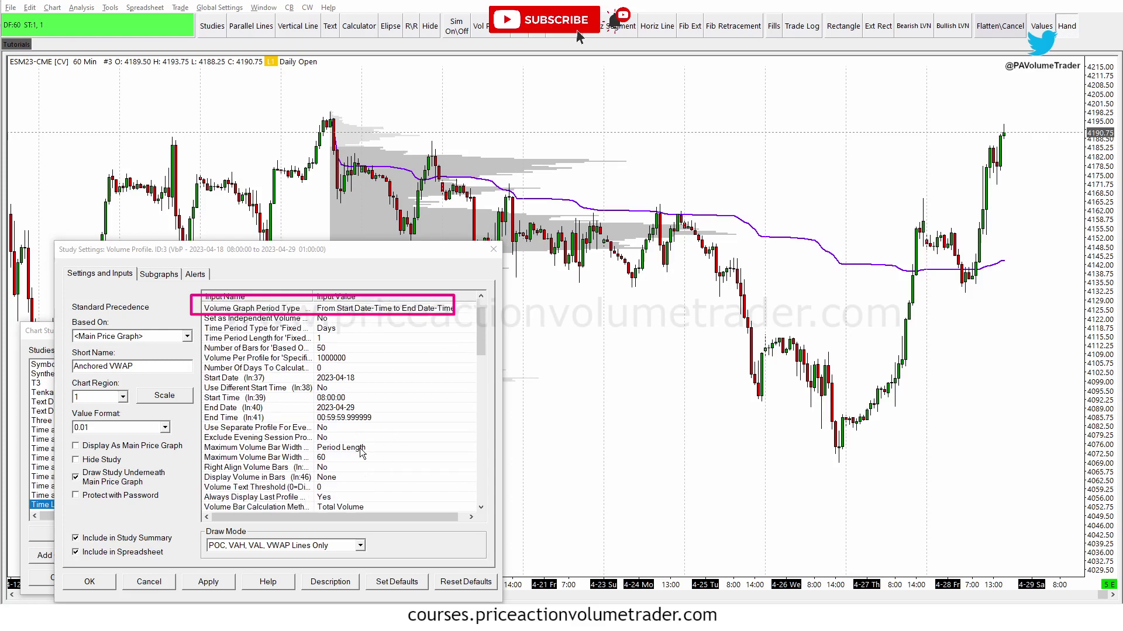
{"action": "scroll", "coordinate": [362, 452], "scroll_direction": "down", "scroll_amount": 1}
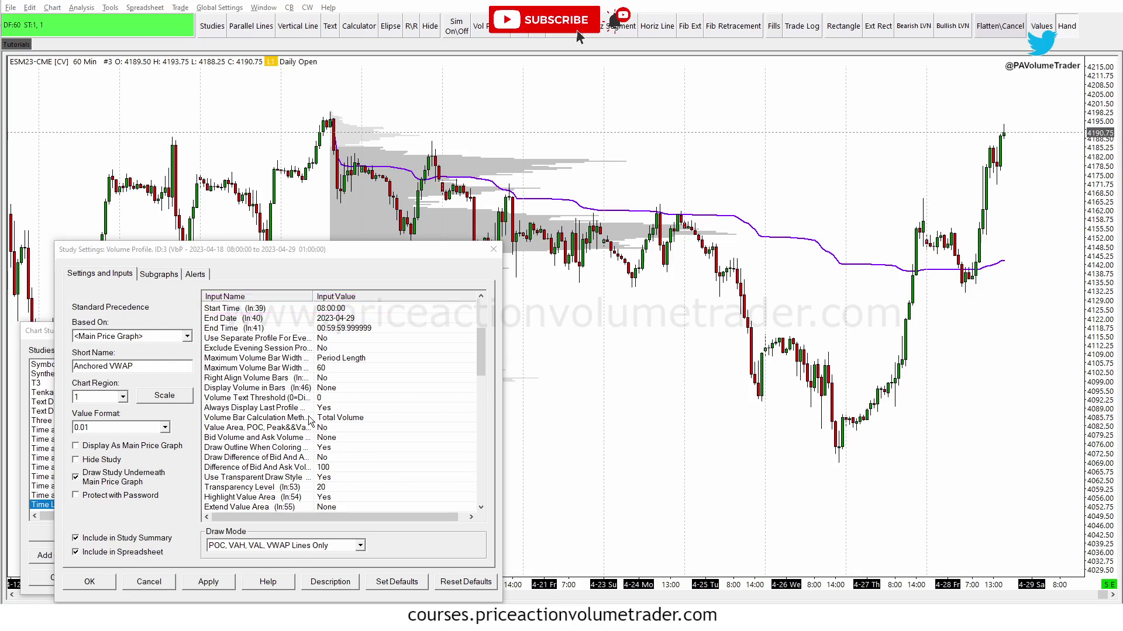
{"action": "mouse_move", "coordinate": [483, 358]}
{"action": "left_mouse_down"}
{"action": "mouse_move", "coordinate": [483, 346]}
{"action": "mouse_move", "coordinate": [483, 379]}
{"action": "left_mouse_up"}
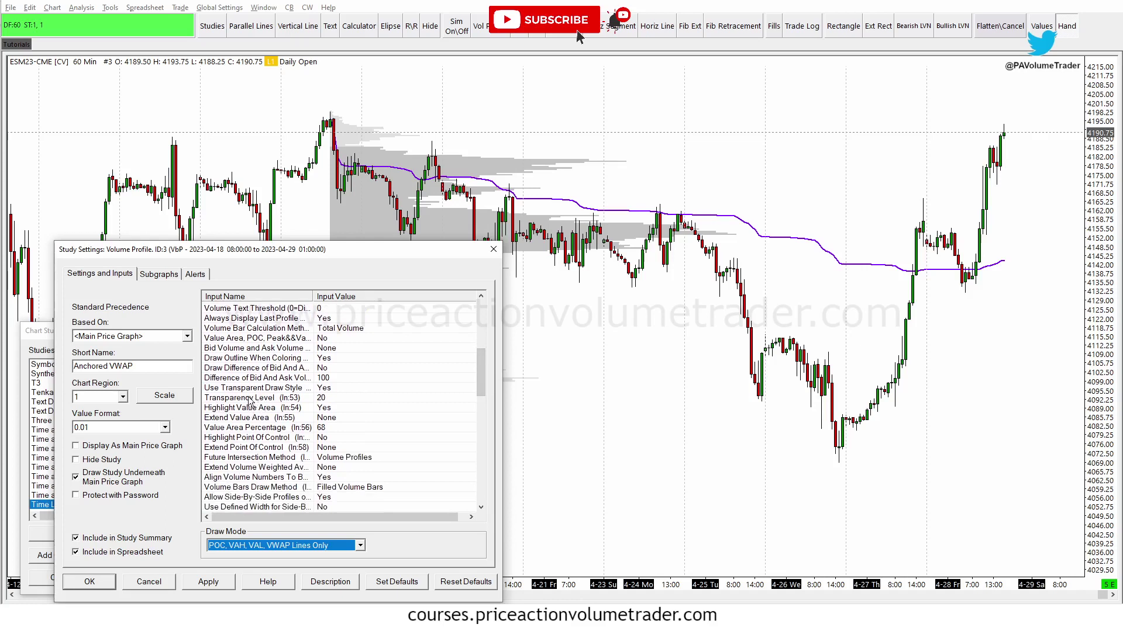
{"action": "left_click", "coordinate": [254, 418]}
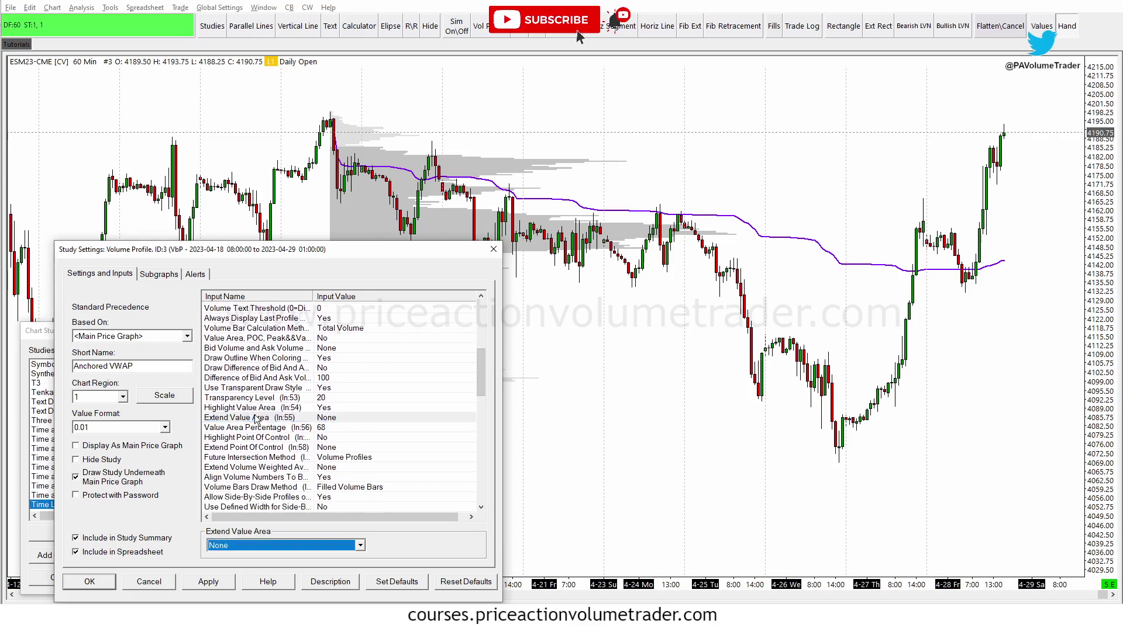
{"action": "left_click", "coordinate": [361, 546]}
{"action": "left_click", "coordinate": [361, 547]}
Set Highlight Value Area to No and apply the settings to the chart
{"action": "left_click", "coordinate": [324, 408]}
{"action": "left_click", "coordinate": [281, 545]}
{"action": "left_click", "coordinate": [234, 570]}
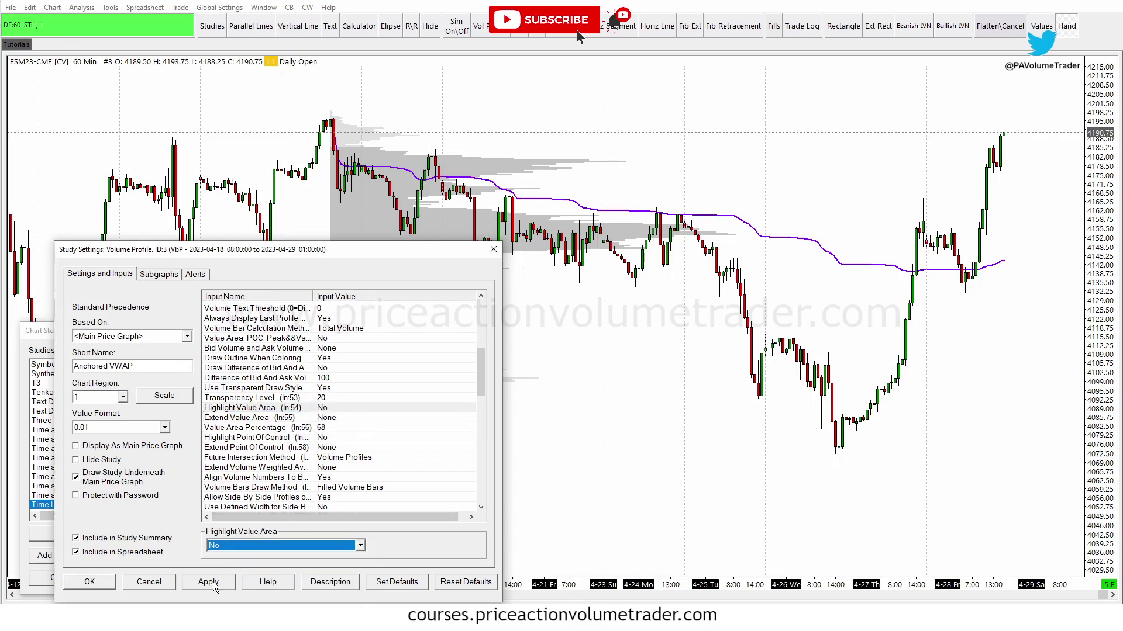
{"action": "left_click", "coordinate": [214, 584]}
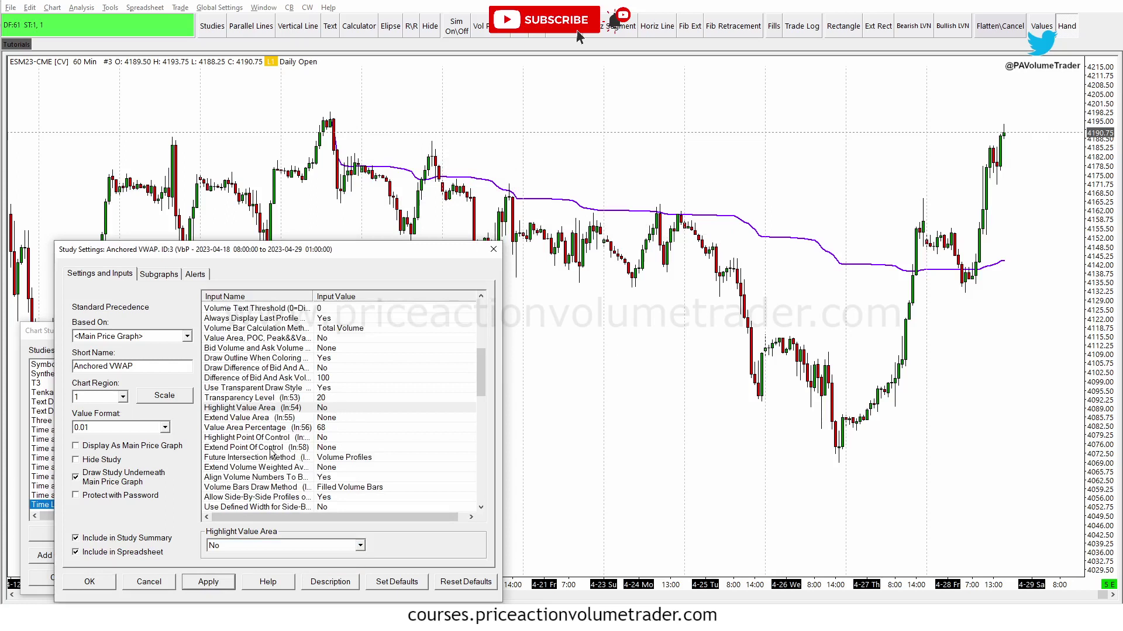
{"action": "left_click", "coordinate": [248, 448]}
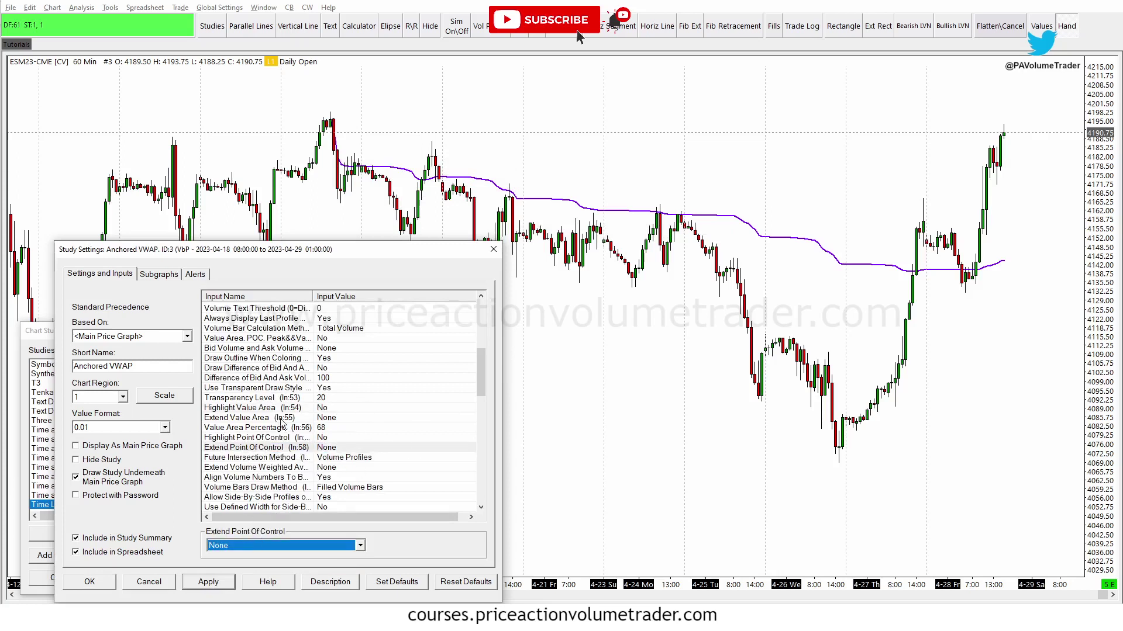
{"action": "left_click_drag", "start_coordinate": [483, 381], "coordinate": [483, 332]}
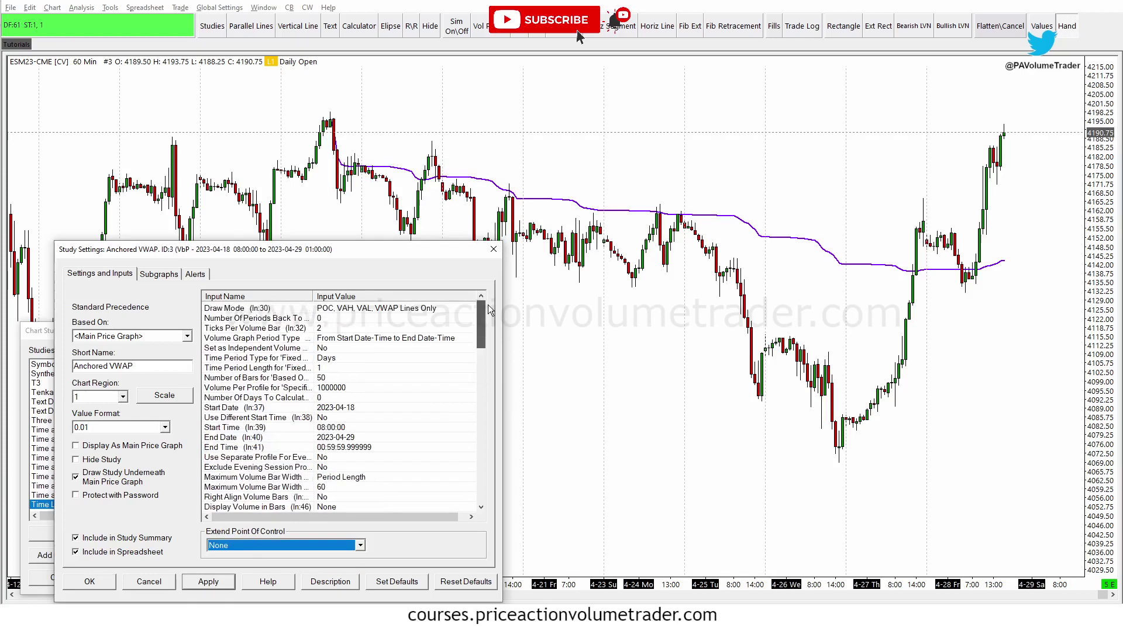
Try Draw Mode Volume Profiles, then profiles with POC, VAH, VAL, VWAP lines, applying each
{"action": "left_click", "coordinate": [351, 313]}
{"action": "left_click", "coordinate": [225, 584]}
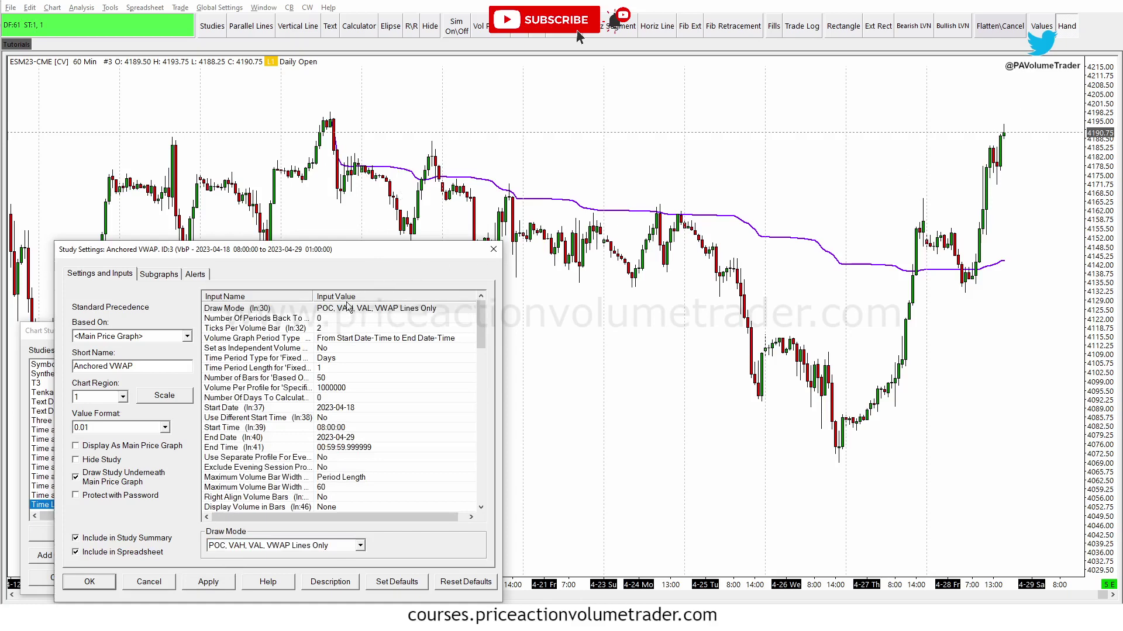
{"action": "left_click", "coordinate": [260, 546]}
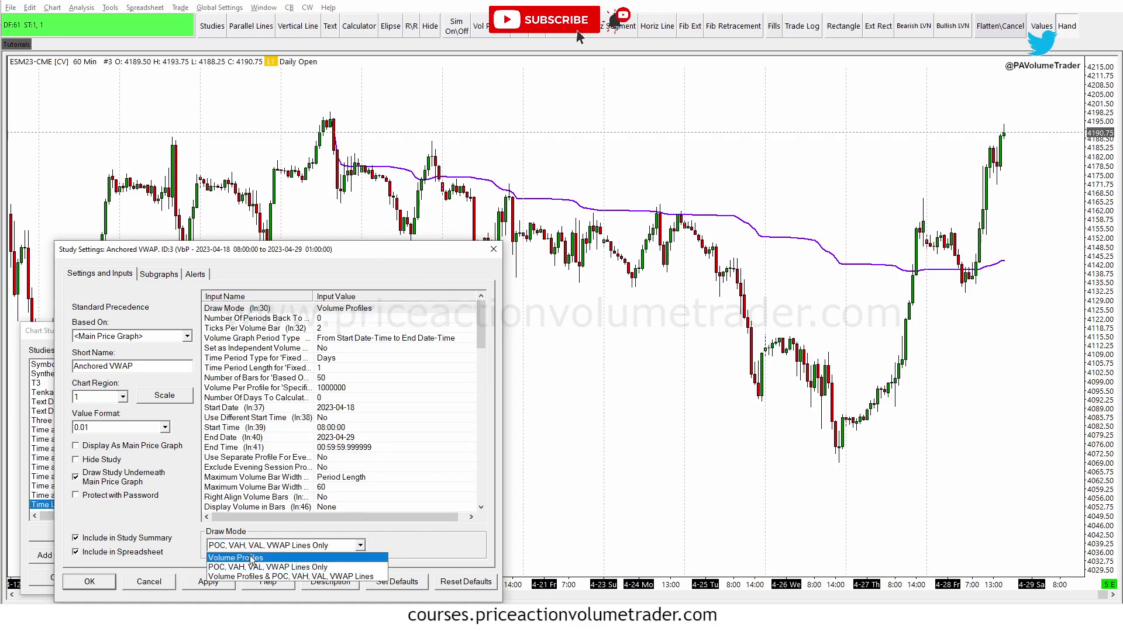
{"action": "left_click", "coordinate": [251, 559]}
{"action": "left_click", "coordinate": [231, 584]}
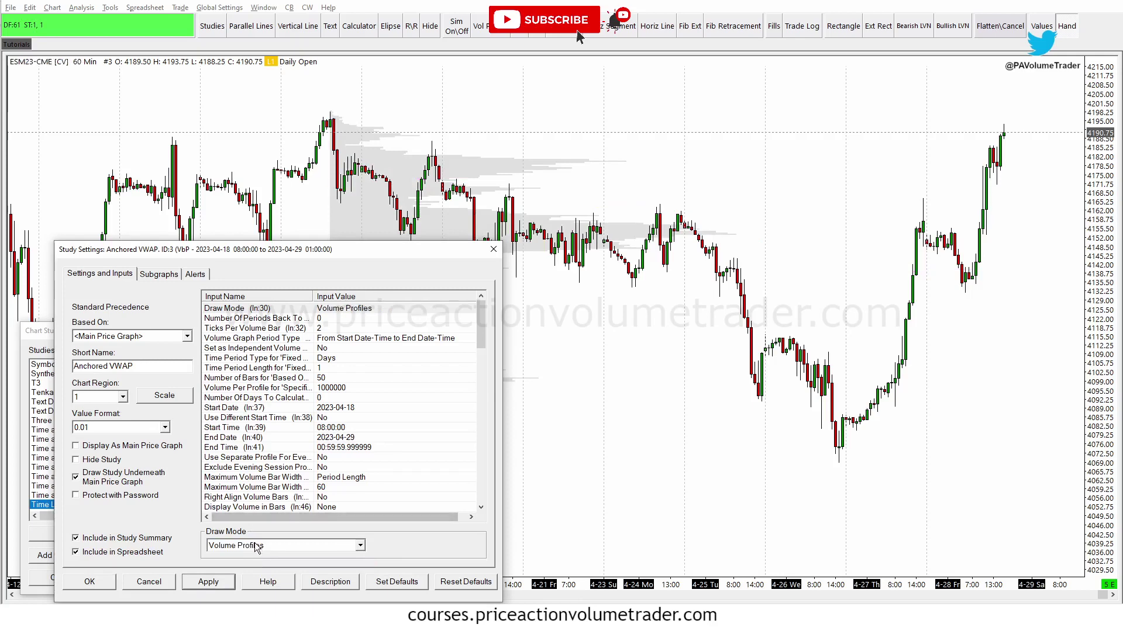
{"action": "left_click", "coordinate": [256, 546]}
{"action": "left_click", "coordinate": [256, 577]}
{"action": "left_click", "coordinate": [230, 582]}
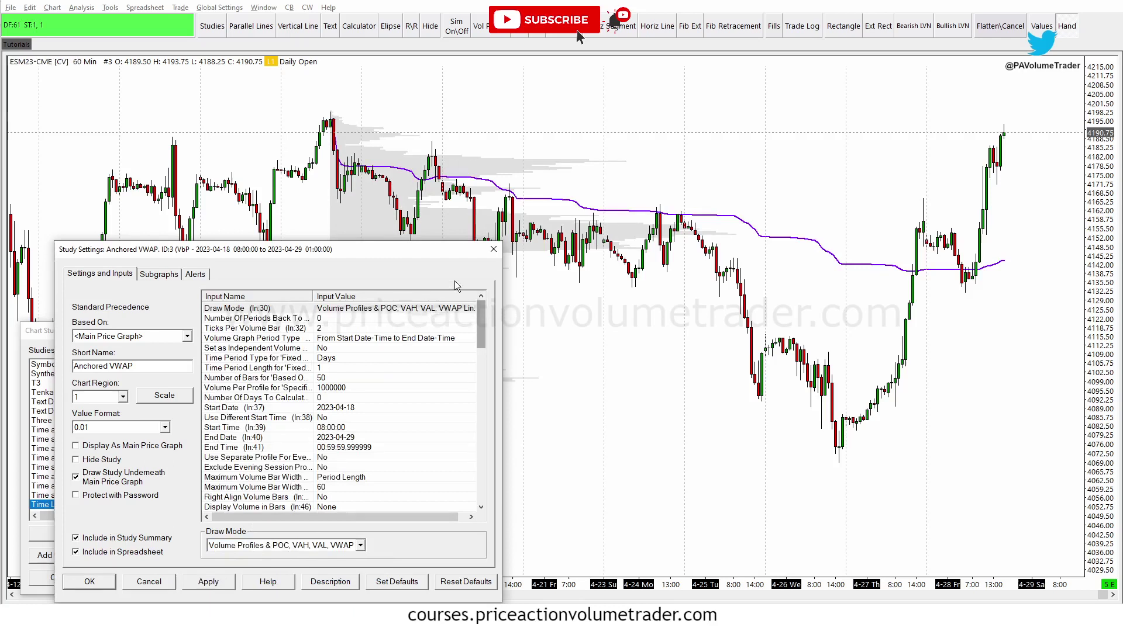
Restore Draw Mode 'POC, VAH, VAL, VWAP Lines Only', apply, and OK both dialogs
{"action": "left_click", "coordinate": [254, 549]}
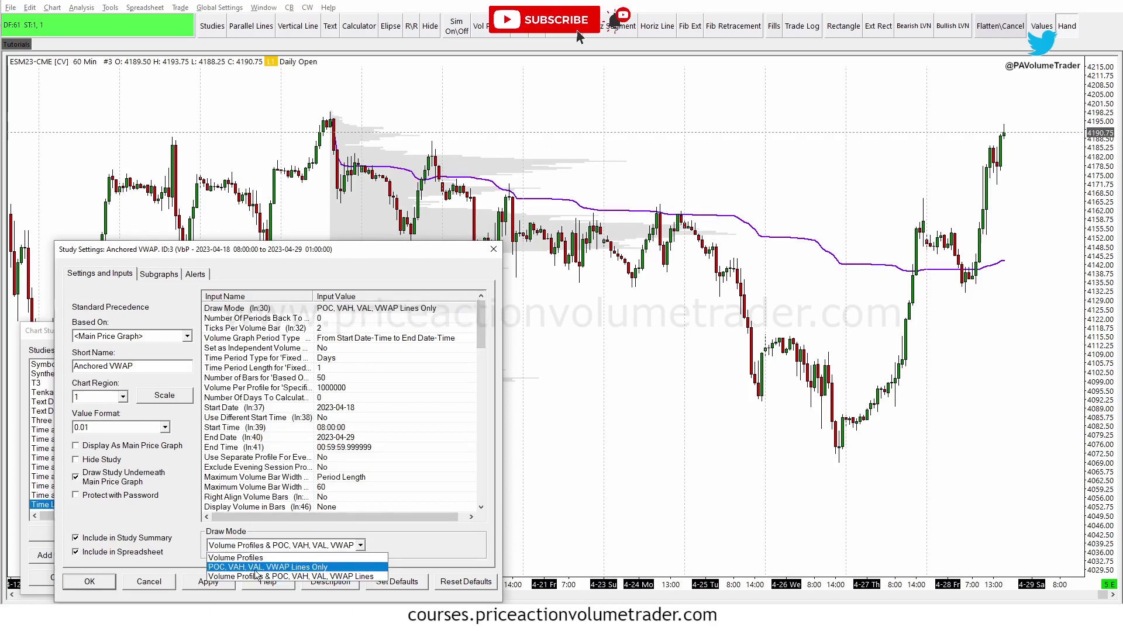
{"action": "left_click", "coordinate": [296, 567]}
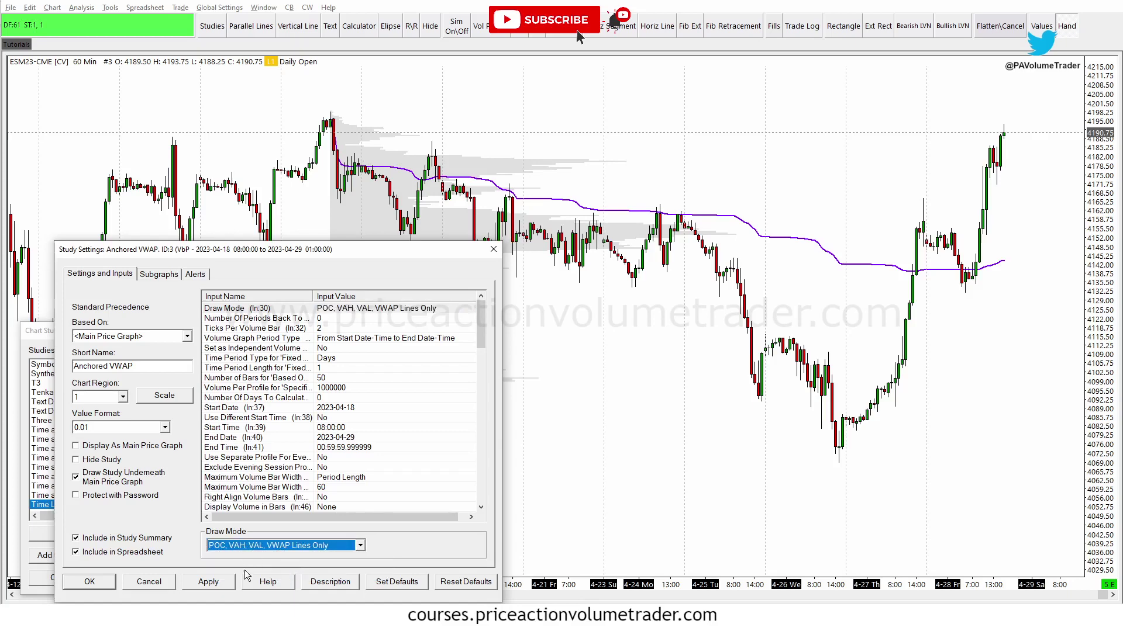
{"action": "left_click", "coordinate": [208, 582]}
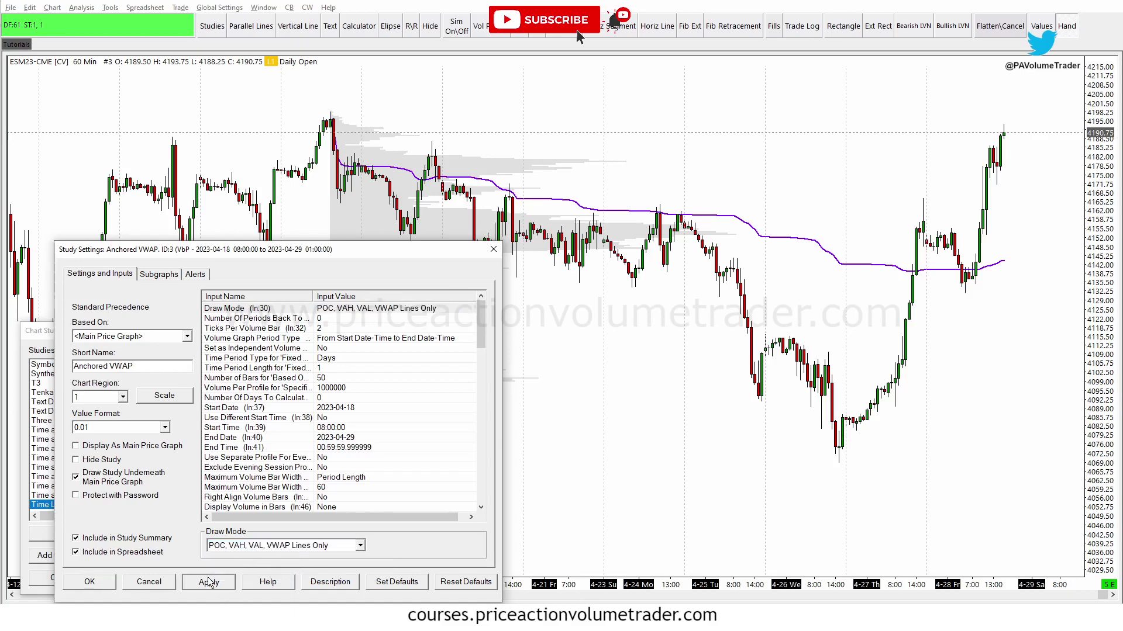
{"action": "left_click", "coordinate": [90, 581]}
{"action": "left_click", "coordinate": [43, 579]}
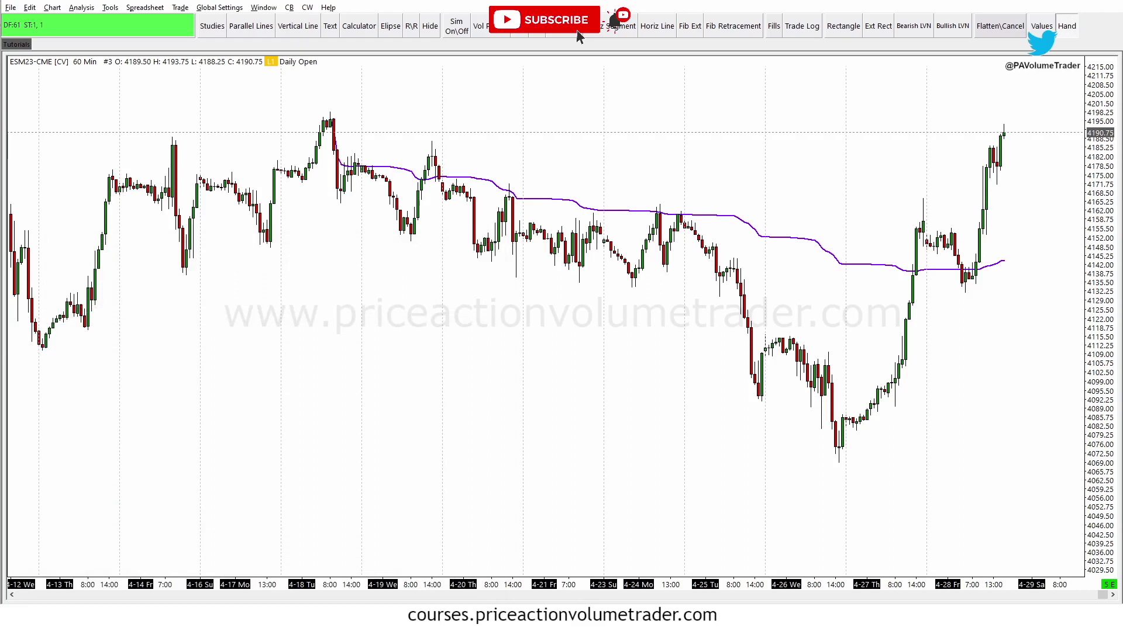
Annotate the 4-18 high and the 4-18 to 4-20 area, then clear the marks
{"action": "mouse_move", "coordinate": [323, 102]}
{"action": "left_mouse_down"}
{"action": "mouse_move", "coordinate": [331, 149]}
{"action": "mouse_move", "coordinate": [349, 120]}
{"action": "mouse_move", "coordinate": [506, 190]}
{"action": "mouse_move", "coordinate": [1003, 260]}
{"action": "left_mouse_up"}
{"action": "key", "text": "e"}
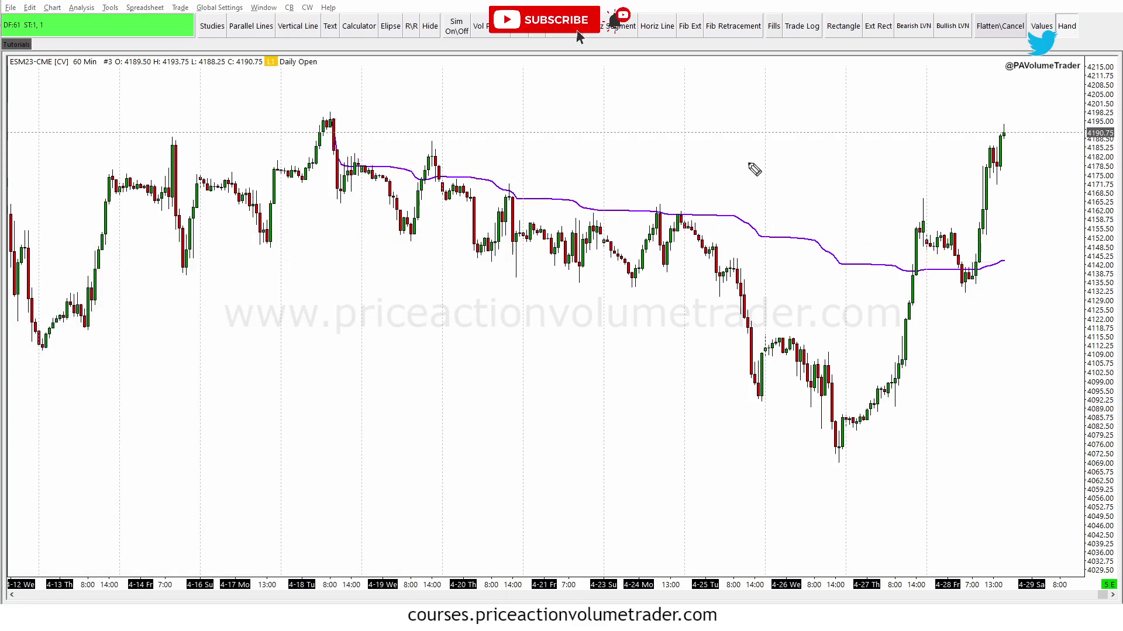
{"action": "left_click_drag", "start_coordinate": [286, 105], "coordinate": [369, 114]}
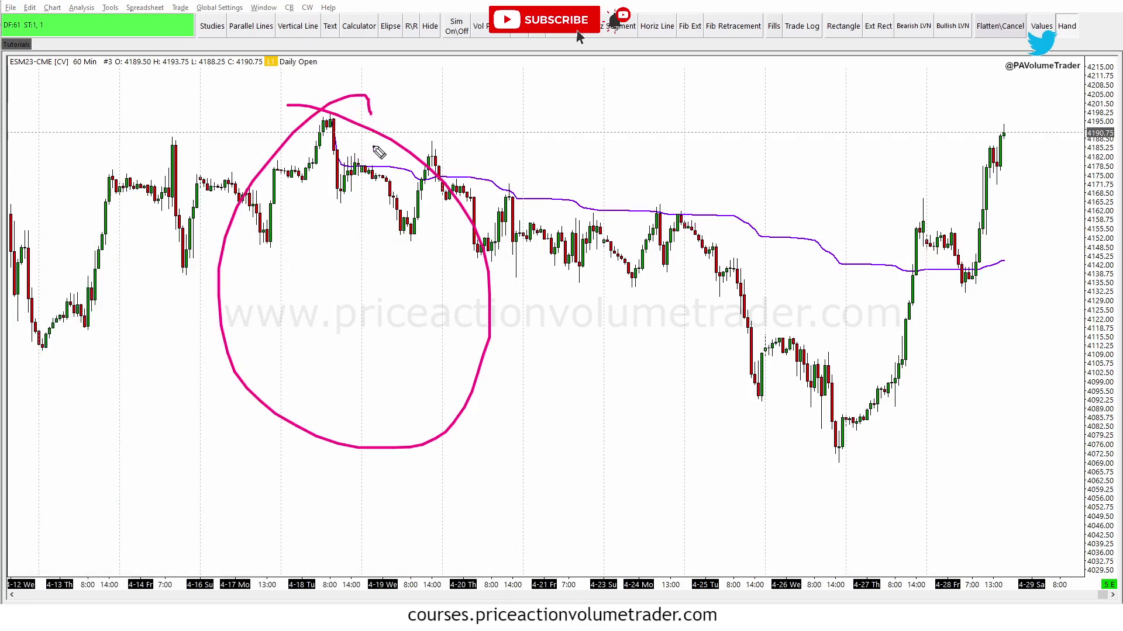
{"action": "key", "text": "e"}
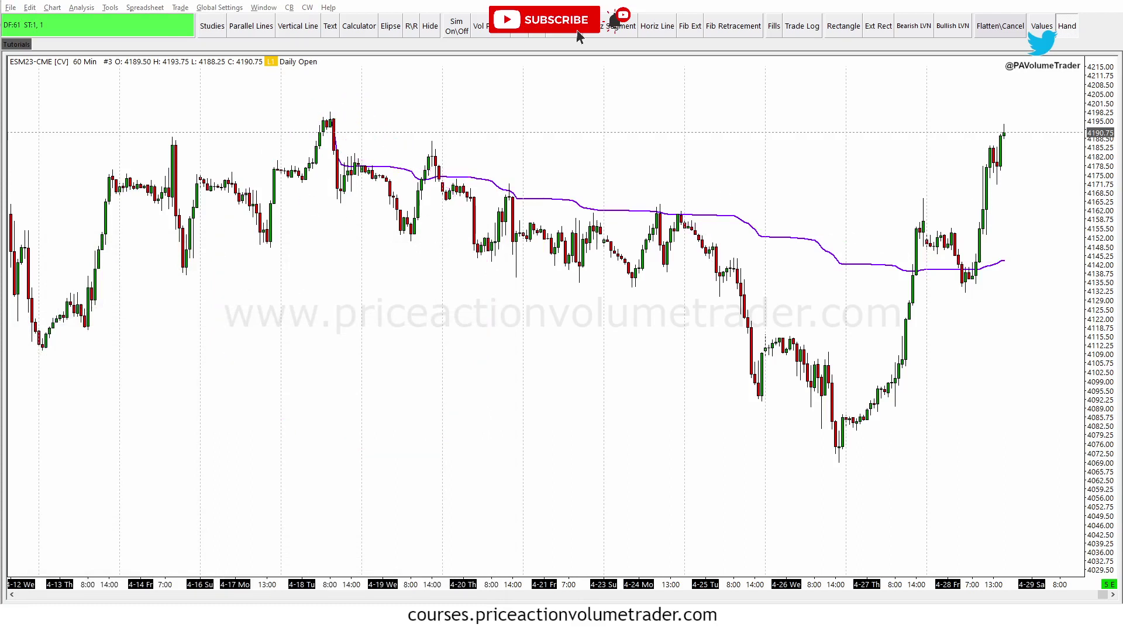
Select the Anchored VWAP and move its anchor onto the 4-19 swing-high bar
{"action": "left_click", "coordinate": [335, 135]}
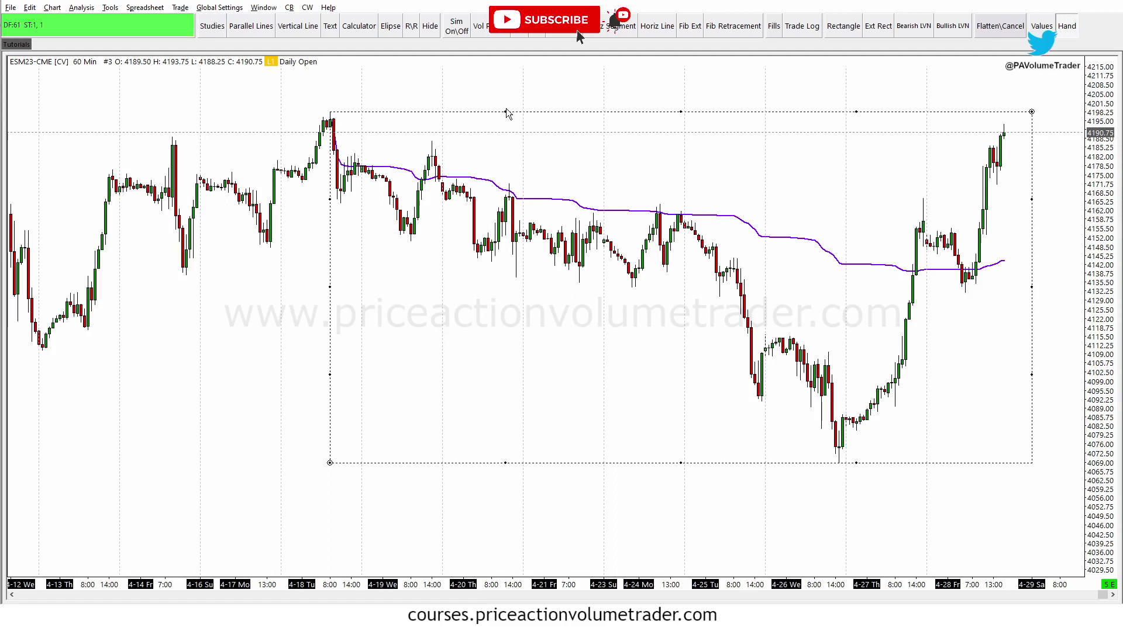
{"action": "mouse_move", "coordinate": [427, 94]}
{"action": "left_mouse_down"}
{"action": "mouse_move", "coordinate": [359, 94]}
{"action": "mouse_move", "coordinate": [292, 467]}
{"action": "mouse_move", "coordinate": [623, 497]}
{"action": "mouse_move", "coordinate": [1076, 360]}
{"action": "mouse_move", "coordinate": [1003, 96]}
{"action": "mouse_move", "coordinate": [404, 104]}
{"action": "left_mouse_up"}
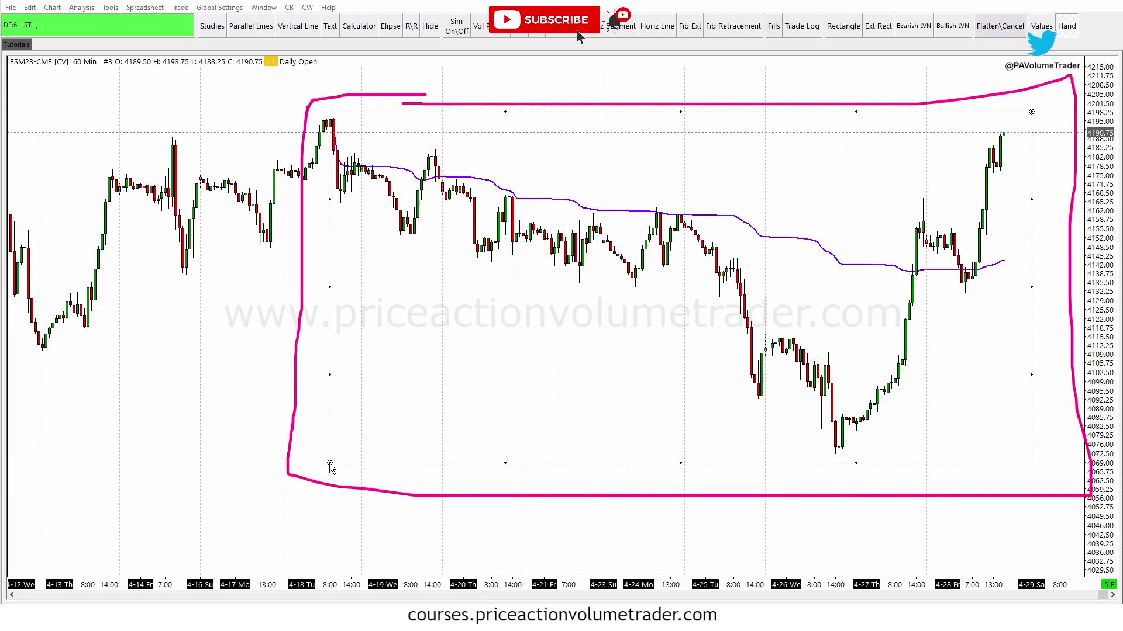
{"action": "left_click_drag", "start_coordinate": [330, 463], "coordinate": [432, 153]}
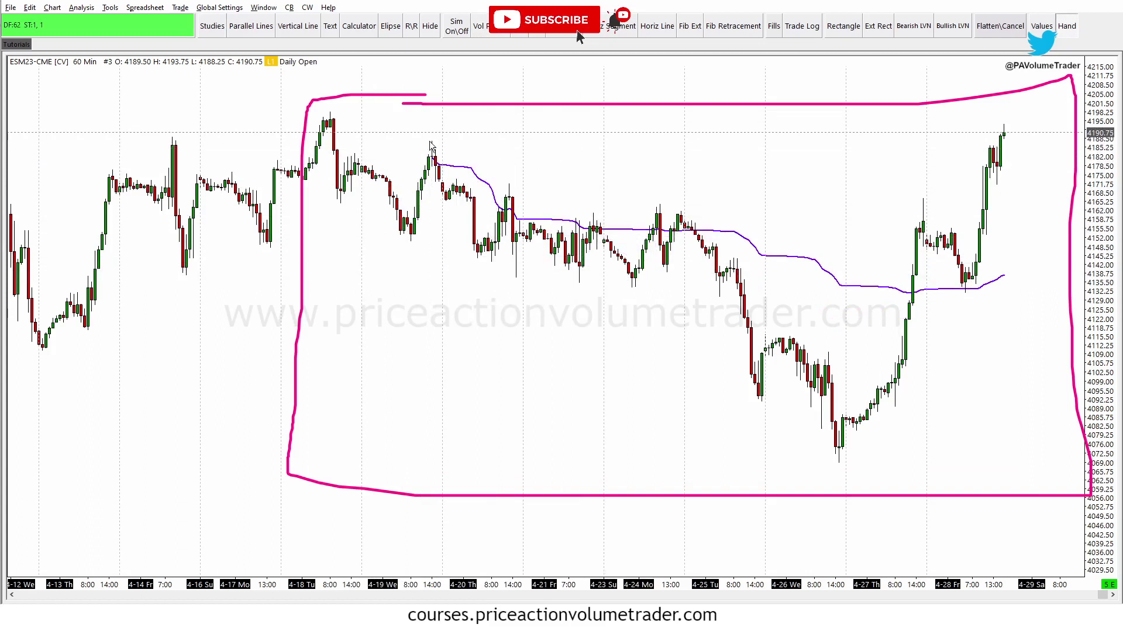
{"action": "key", "text": "e"}
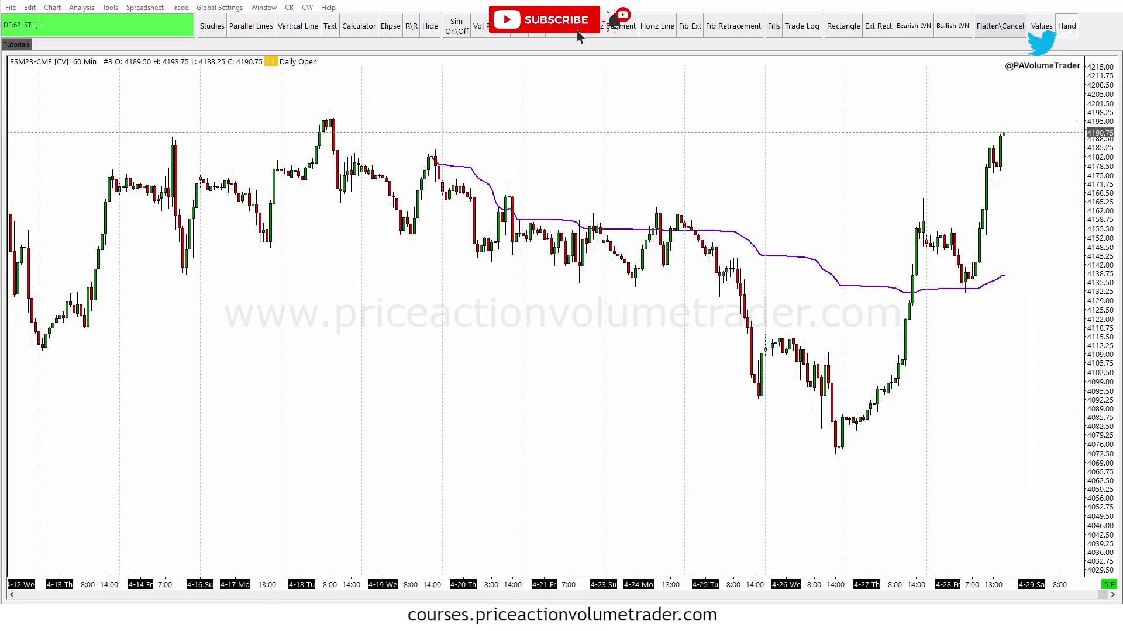
{"action": "mouse_move", "coordinate": [420, 146]}
{"action": "left_mouse_down"}
{"action": "mouse_move", "coordinate": [440, 170]}
{"action": "mouse_move", "coordinate": [418, 144]}
{"action": "left_mouse_up"}
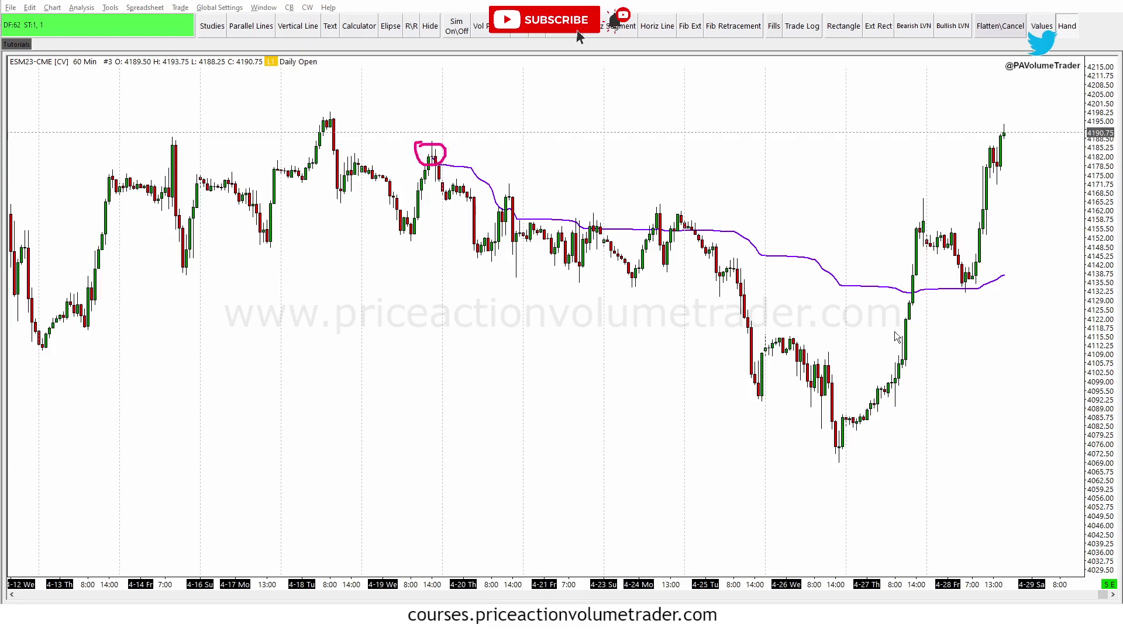
Open the Anchored VWAP study's settings from the chart's studies list
{"action": "left_click", "coordinate": [81, 7]}
{"action": "left_click", "coordinate": [94, 20]}
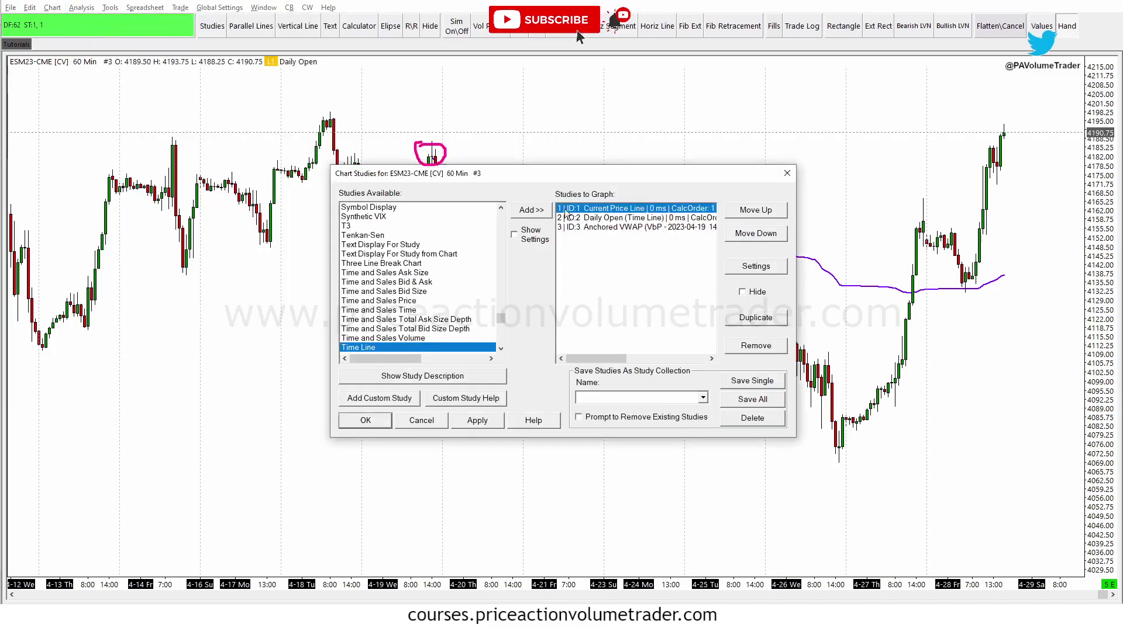
{"action": "left_click_drag", "start_coordinate": [520, 173], "coordinate": [213, 306]}
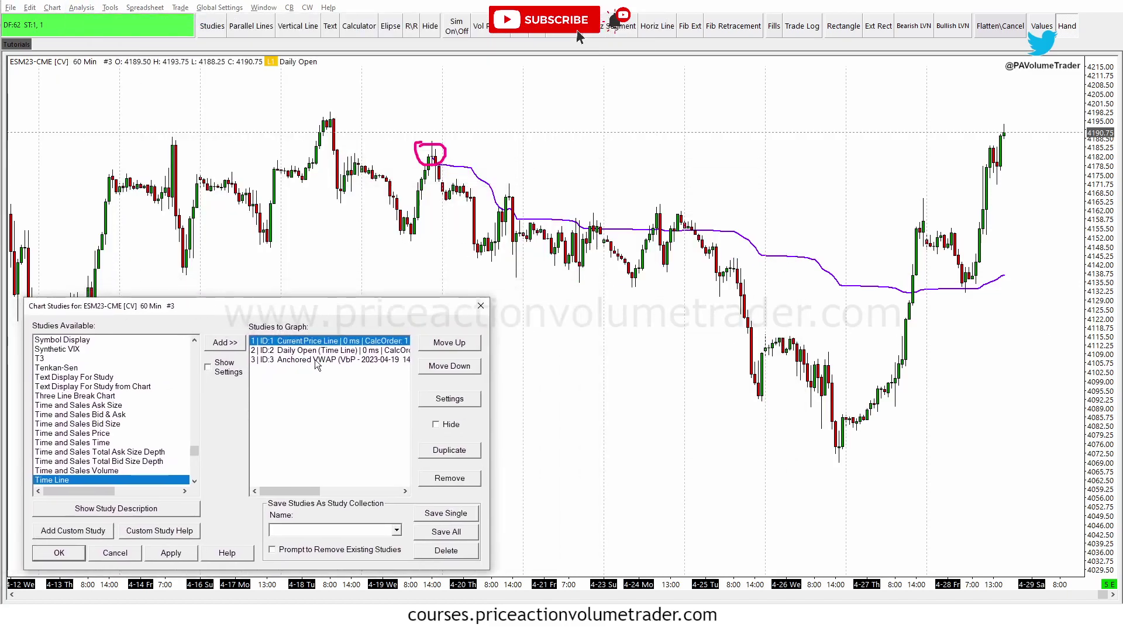
{"action": "left_click", "coordinate": [316, 359]}
{"action": "left_click", "coordinate": [450, 399]}
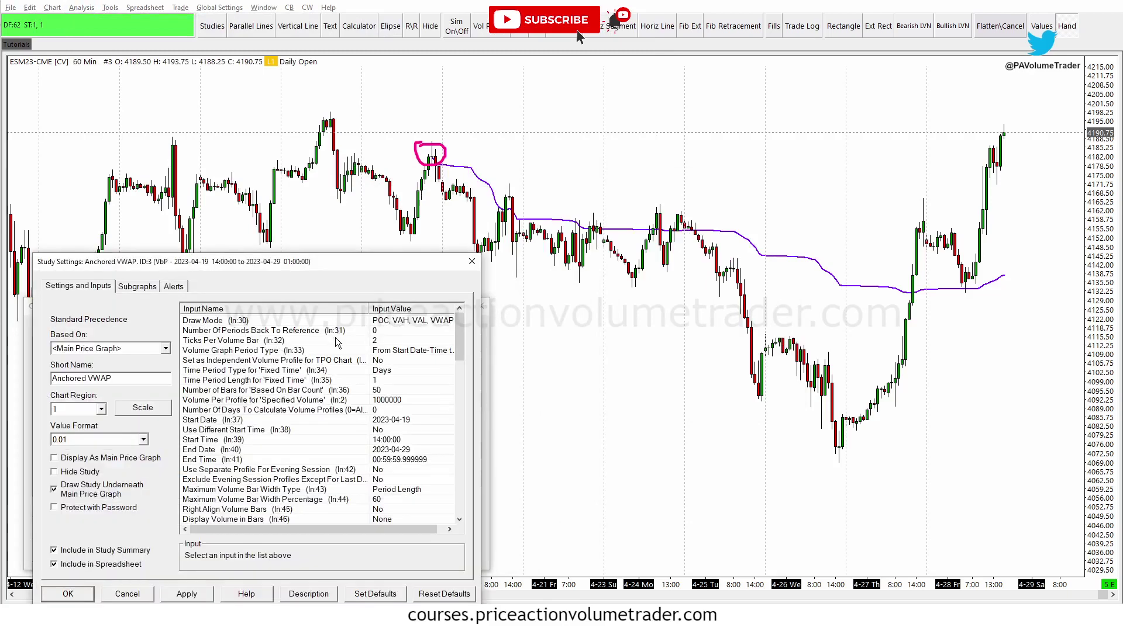
Keep the start-to-end date-time period type and set End Date to 2023-05-29, applying it
{"action": "left_click", "coordinate": [409, 350]}
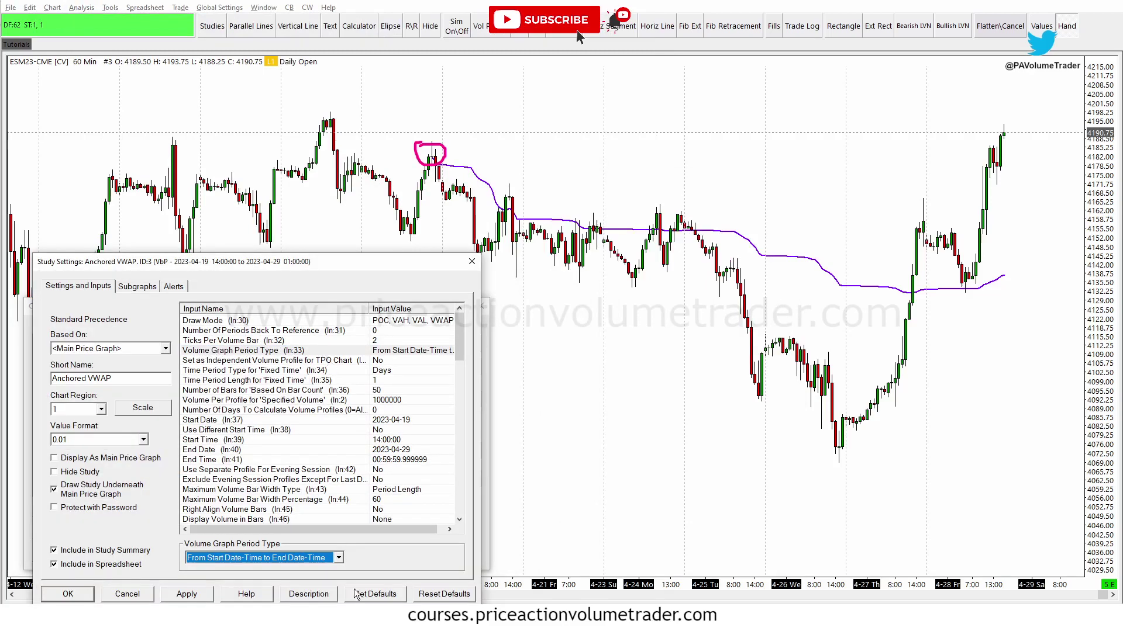
{"action": "left_click", "coordinate": [338, 558]}
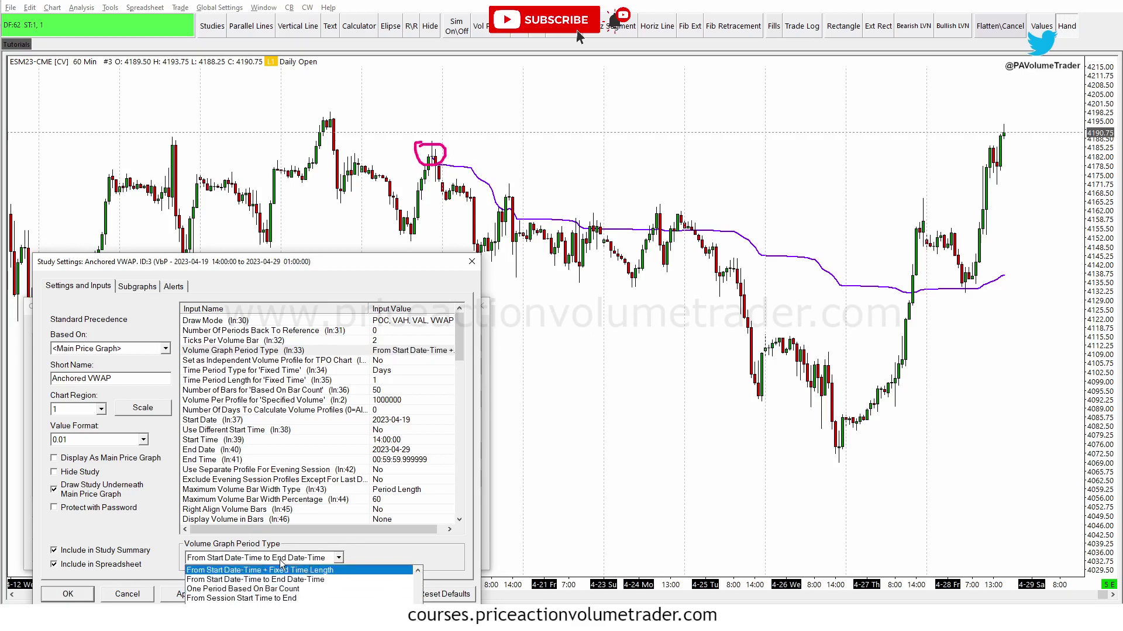
{"action": "left_click", "coordinate": [402, 558]}
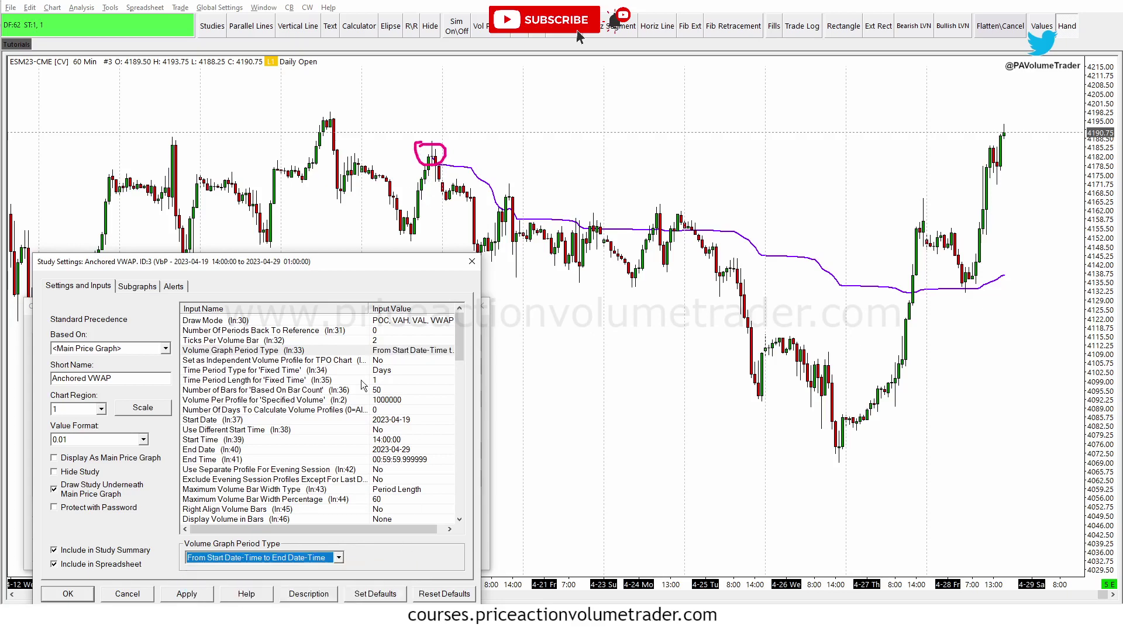
{"action": "left_click", "coordinate": [342, 451]}
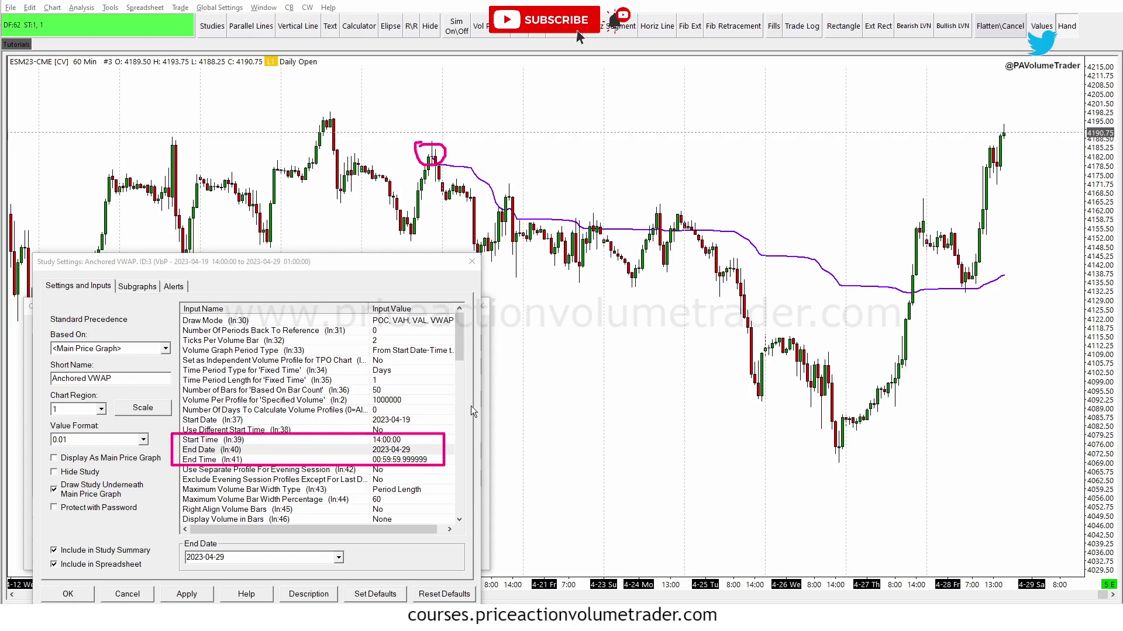
{"action": "left_click", "coordinate": [396, 451]}
{"action": "left_click", "coordinate": [214, 558]}
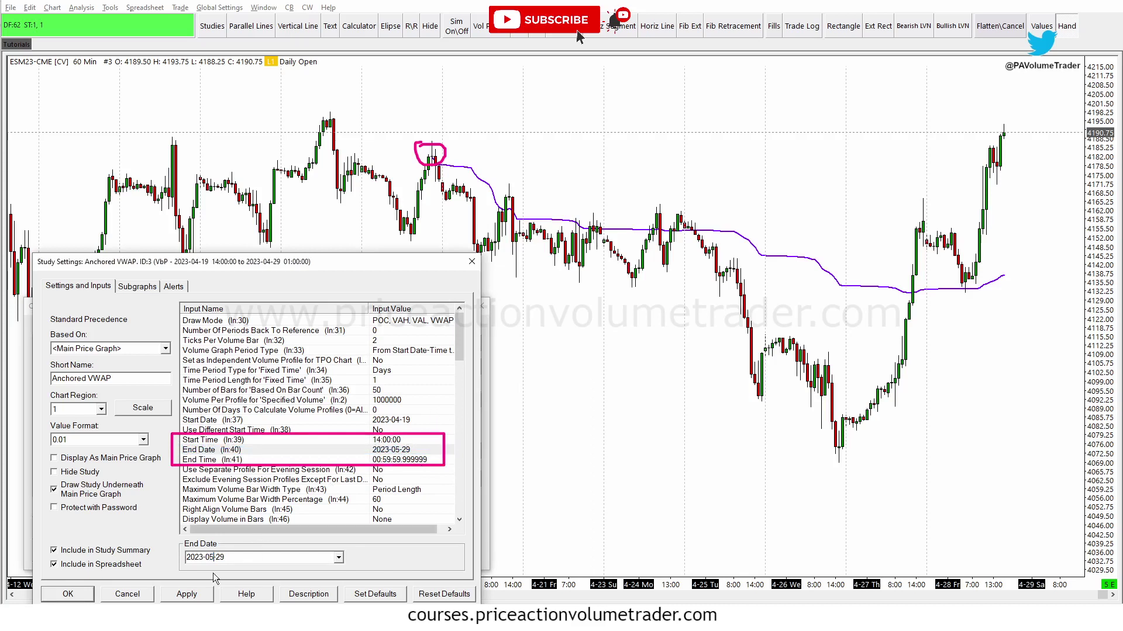
{"action": "left_click", "coordinate": [187, 594]}
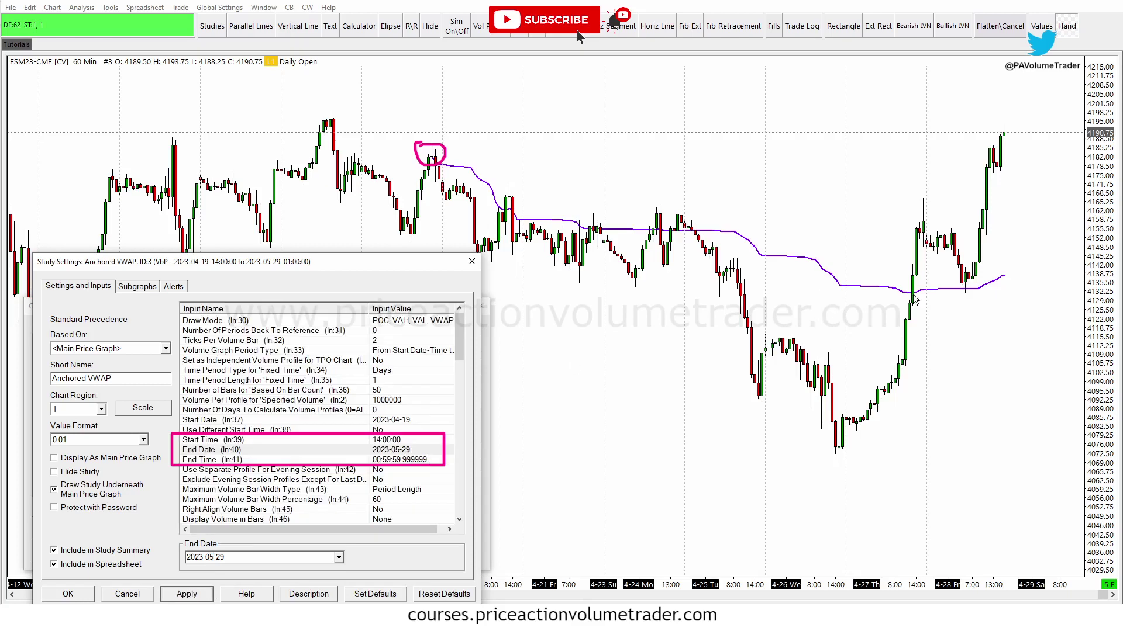
{"action": "left_click", "coordinate": [68, 595]}
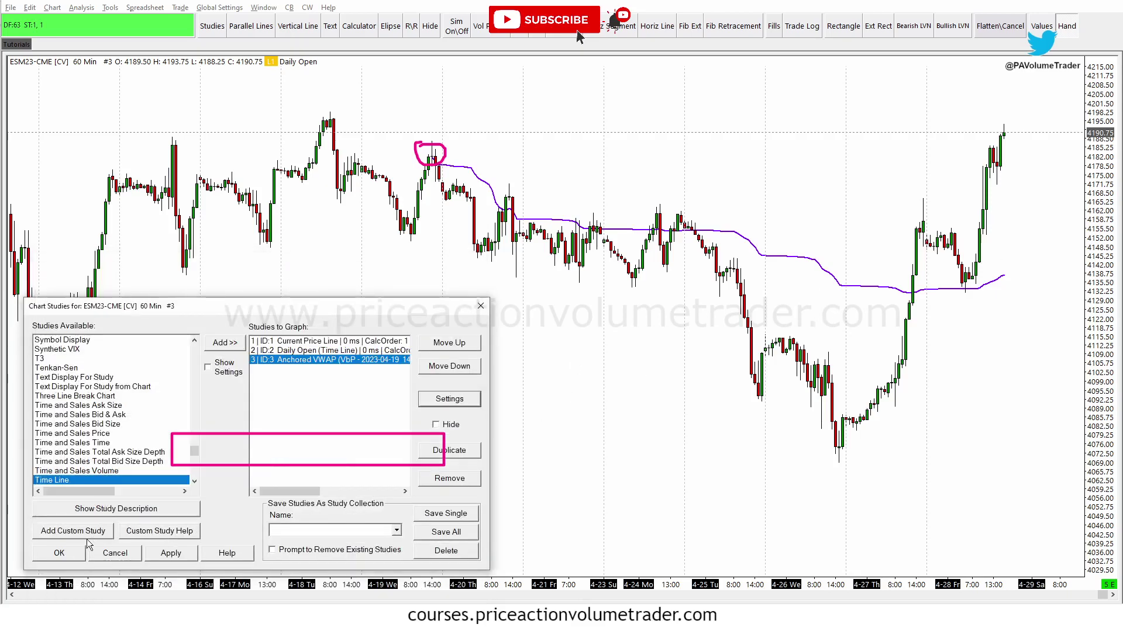
Close Chart Studies, then sketch the VWAP's future extension and its 4-19 anchor
{"action": "left_click", "coordinate": [59, 553]}
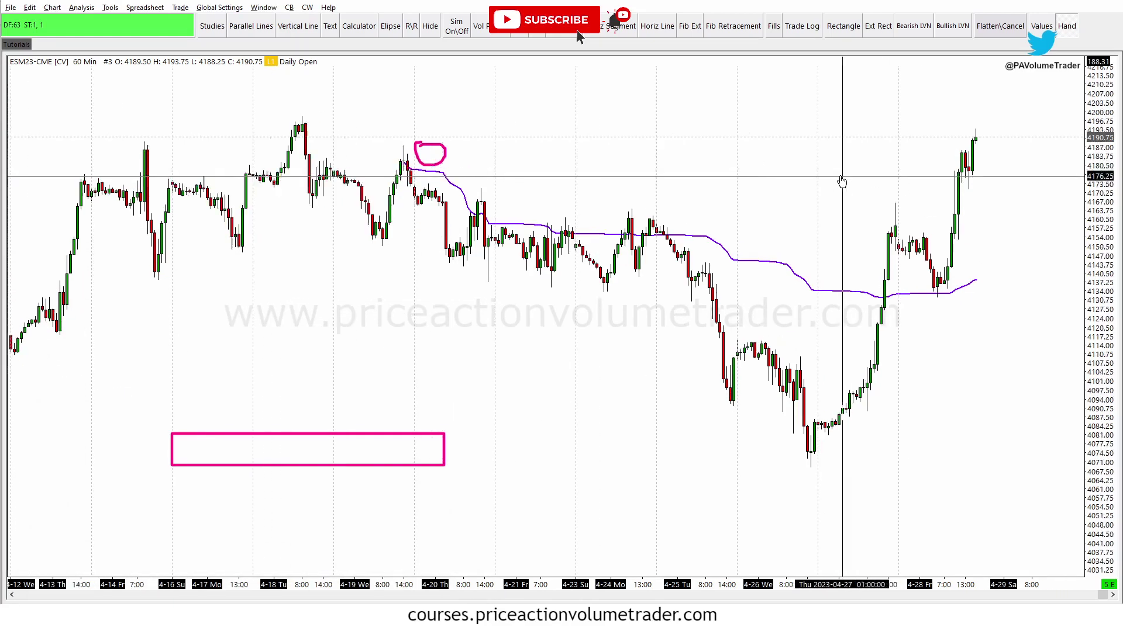
{"action": "key", "text": "Escape"}
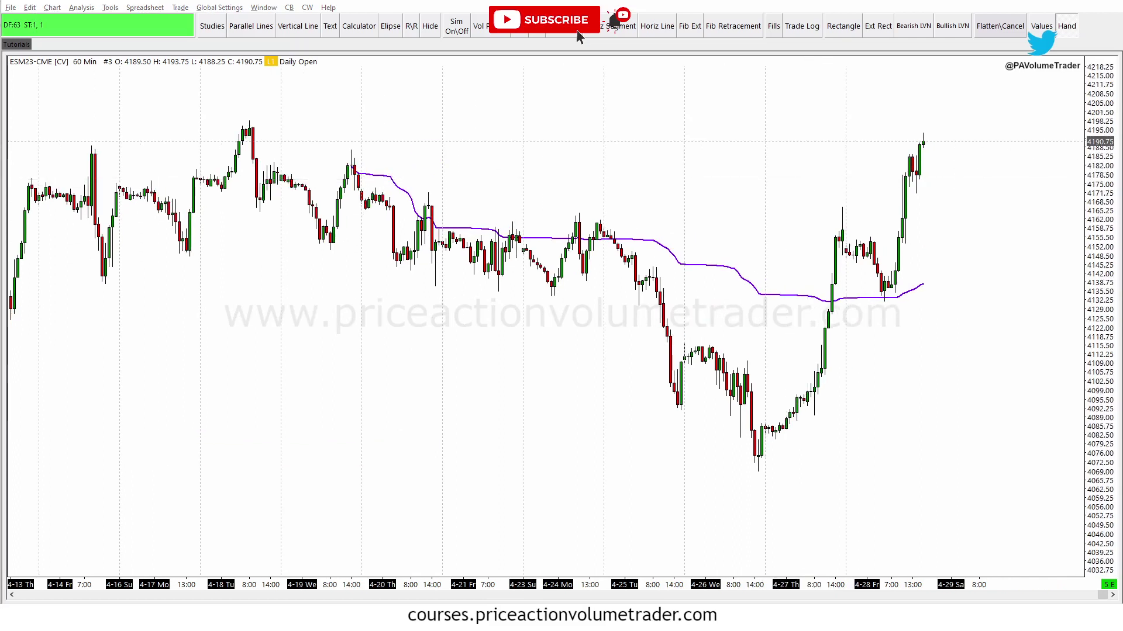
{"action": "mouse_move", "coordinate": [924, 144]}
{"action": "left_mouse_down"}
{"action": "mouse_move", "coordinate": [1032, 123]}
{"action": "mouse_move", "coordinate": [1088, 85]}
{"action": "left_mouse_up"}
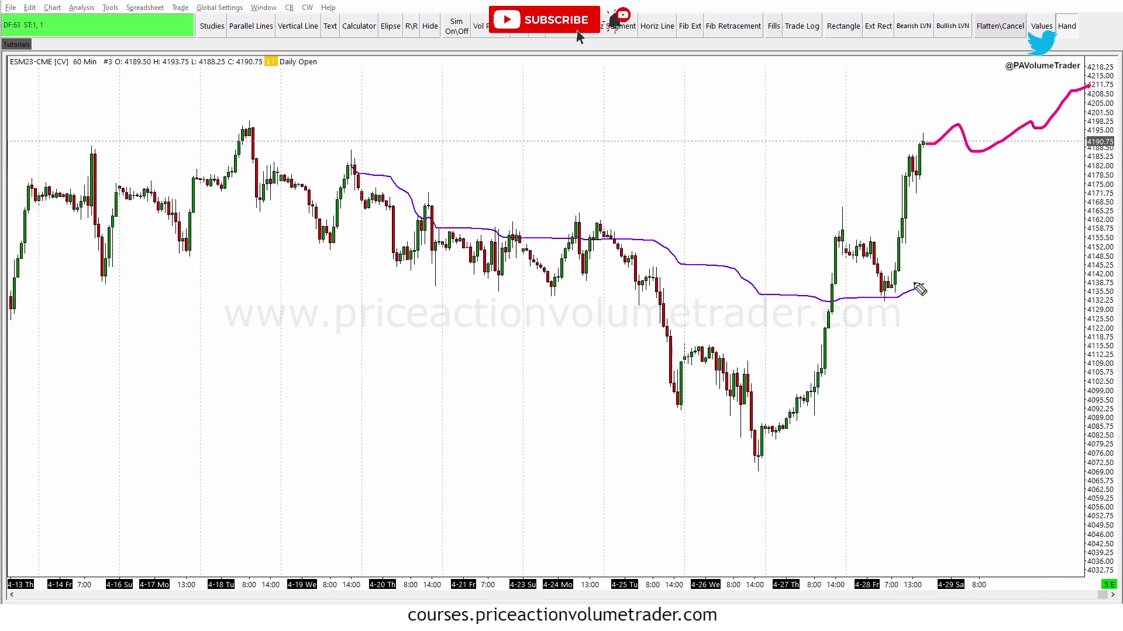
{"action": "left_click_drag", "start_coordinate": [920, 290], "coordinate": [1096, 234]}
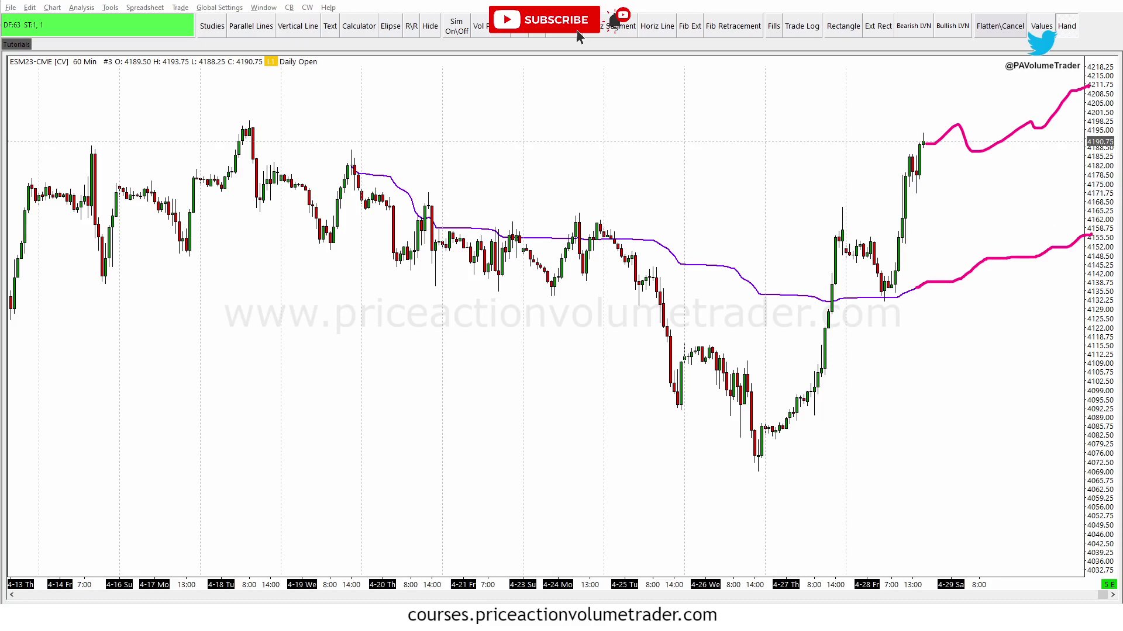
{"action": "mouse_move", "coordinate": [340, 151]}
{"action": "left_mouse_down"}
{"action": "mouse_move", "coordinate": [383, 152]}
{"action": "mouse_move", "coordinate": [380, 162]}
{"action": "left_mouse_up"}
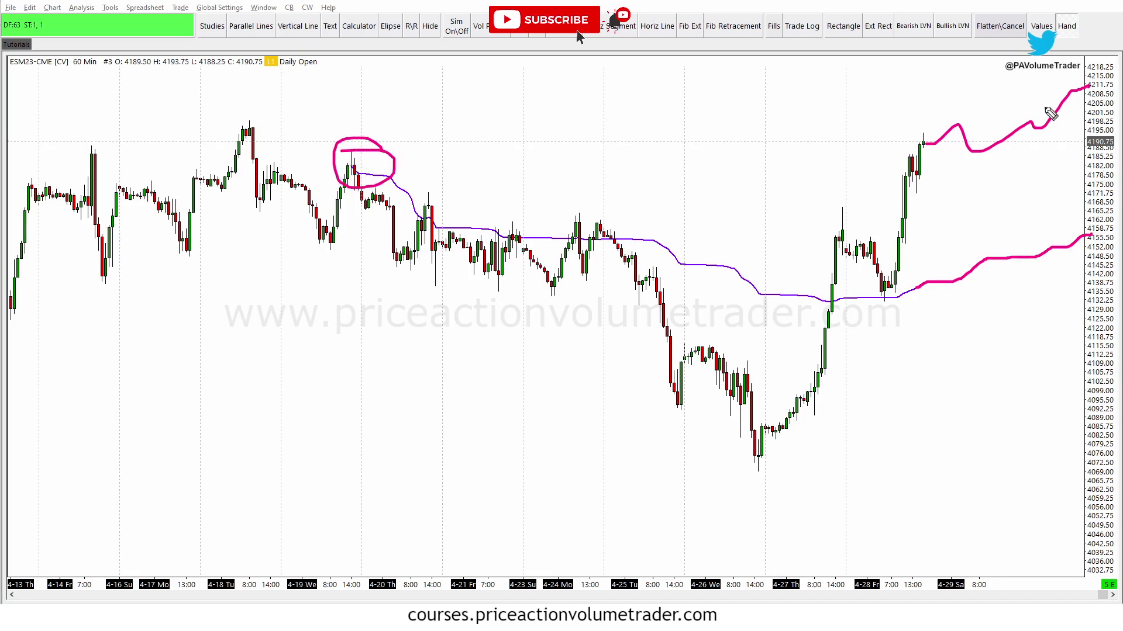
{"action": "key", "text": "Escape"}
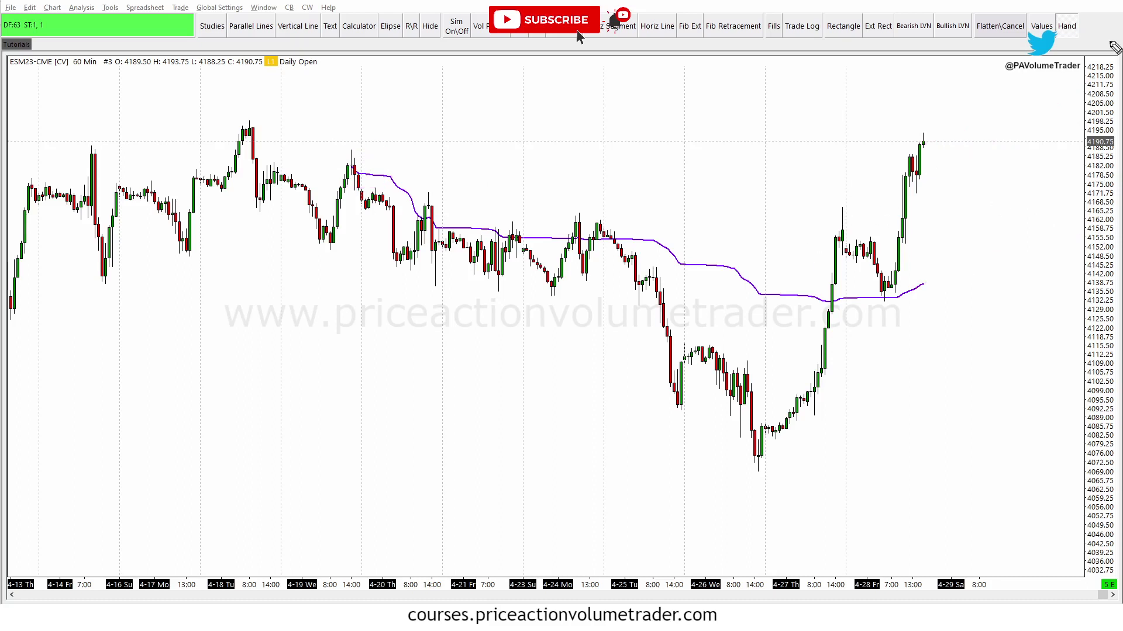